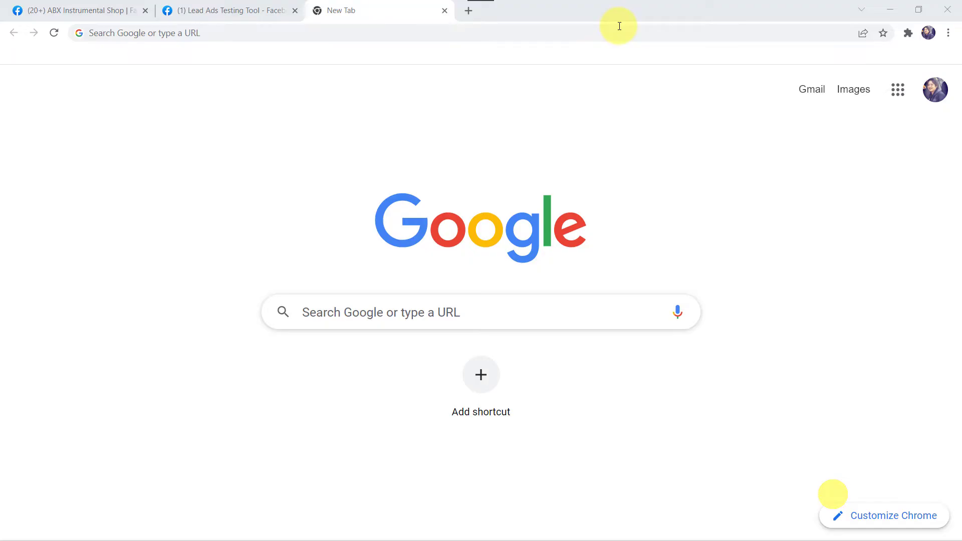
# - Go to pabbly.com, open the Pabbly Connect product page, and sign in
pyautogui.click(619, 26)
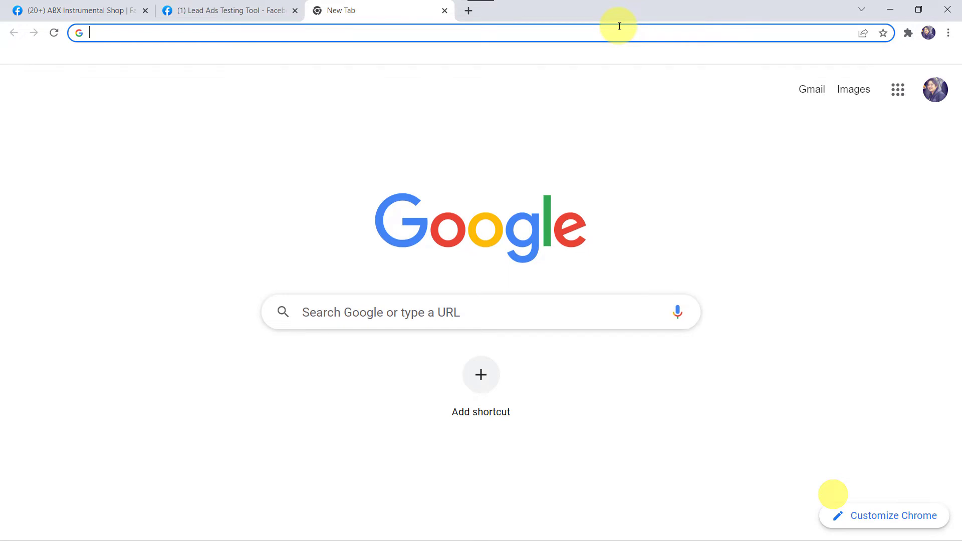
pyautogui.write('pabbly')
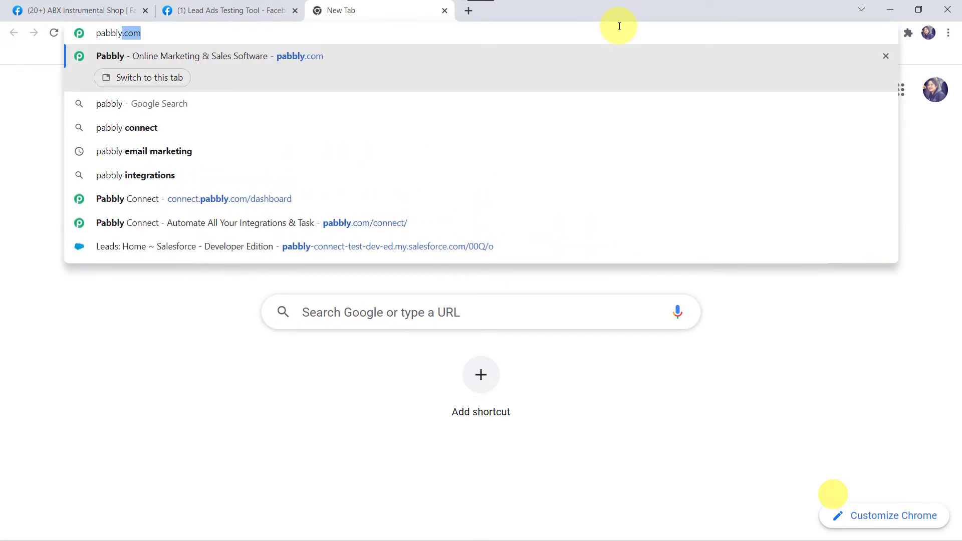
pyautogui.press('Return')
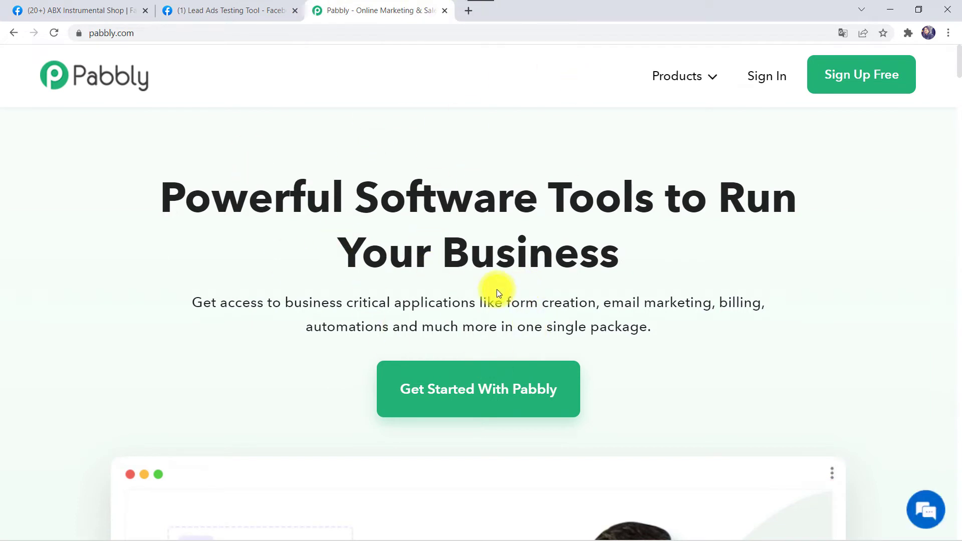
pyautogui.moveTo(678, 79)
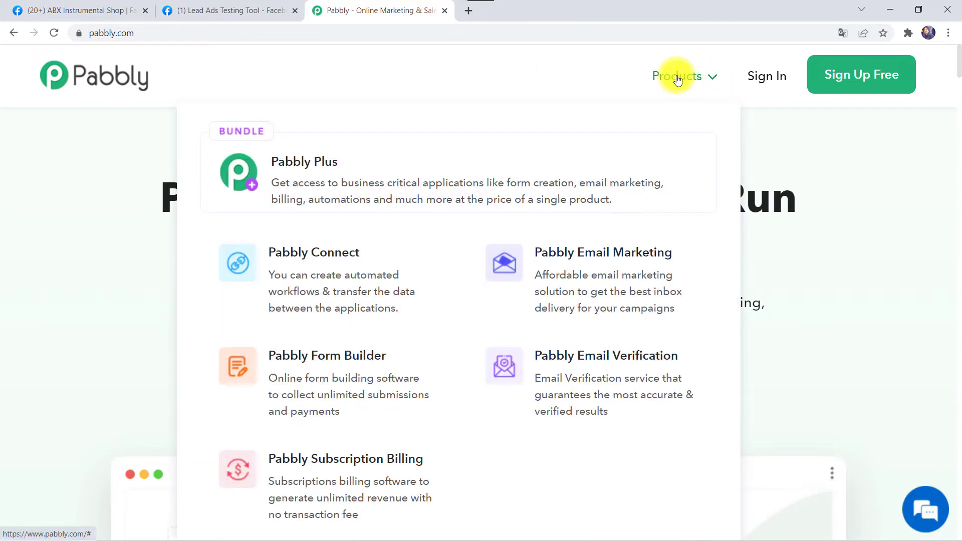
pyautogui.click(312, 289)
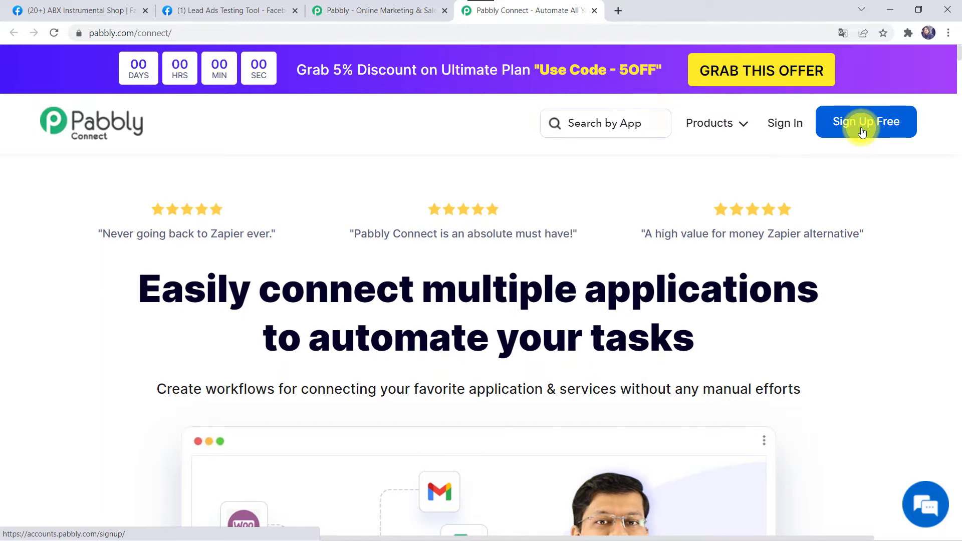
pyautogui.click(786, 131)
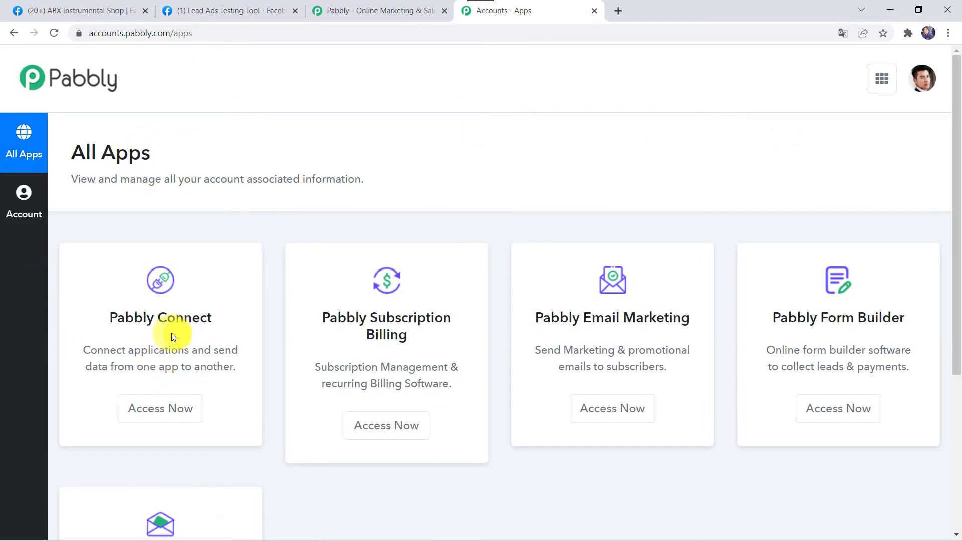
# - Open Pabbly Connect and create the workflow 'Send Messages to Facebook Leads Automatically'
pyautogui.click(178, 409)
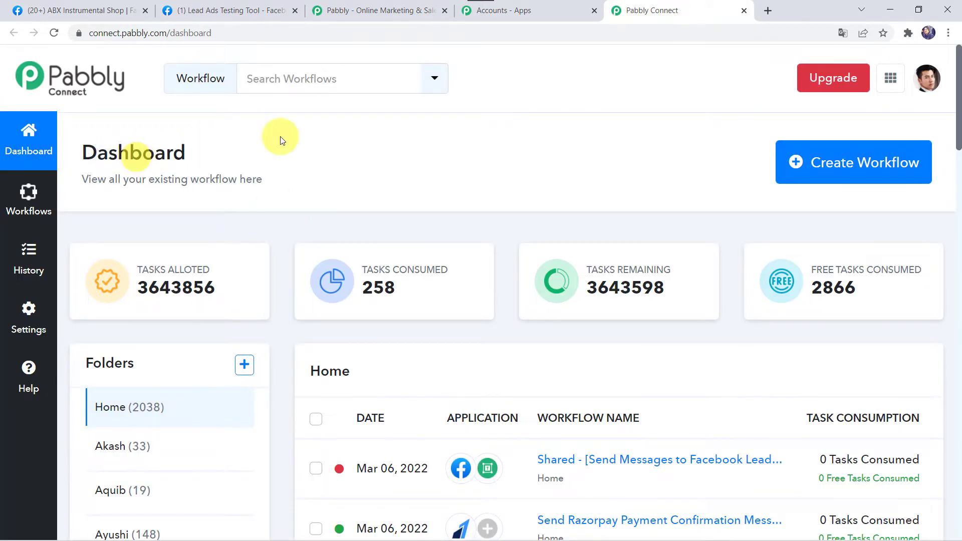
pyautogui.scroll(-5, 552, 437)
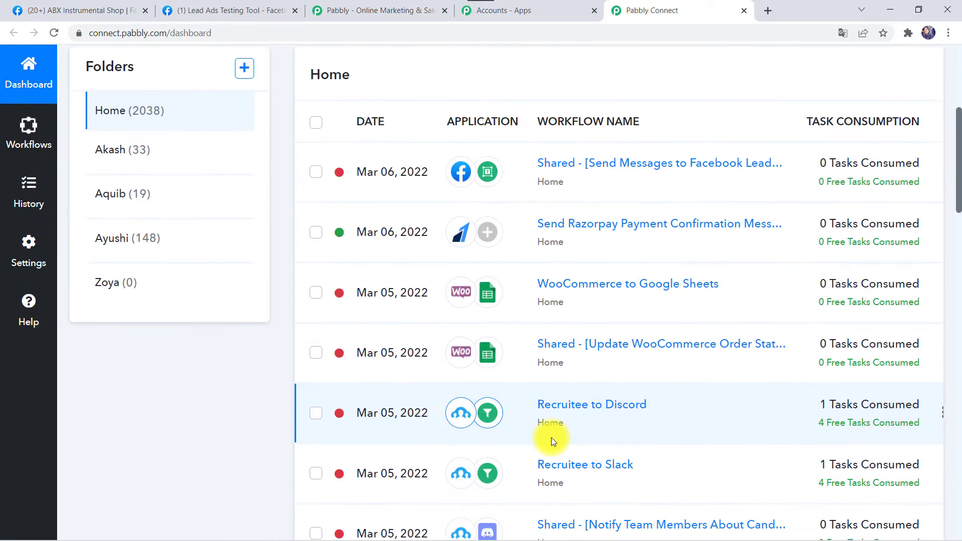
pyautogui.scroll(5, 551, 438)
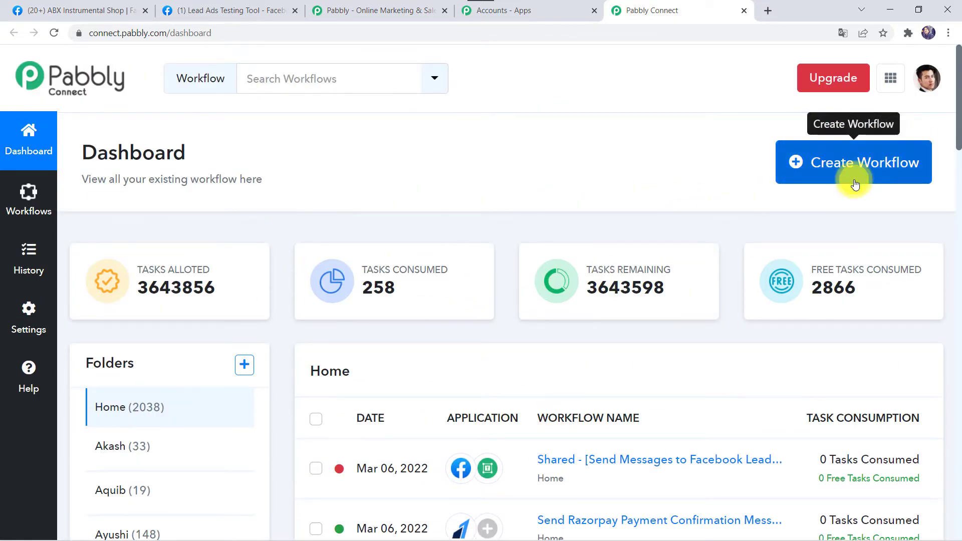
pyautogui.click(871, 171)
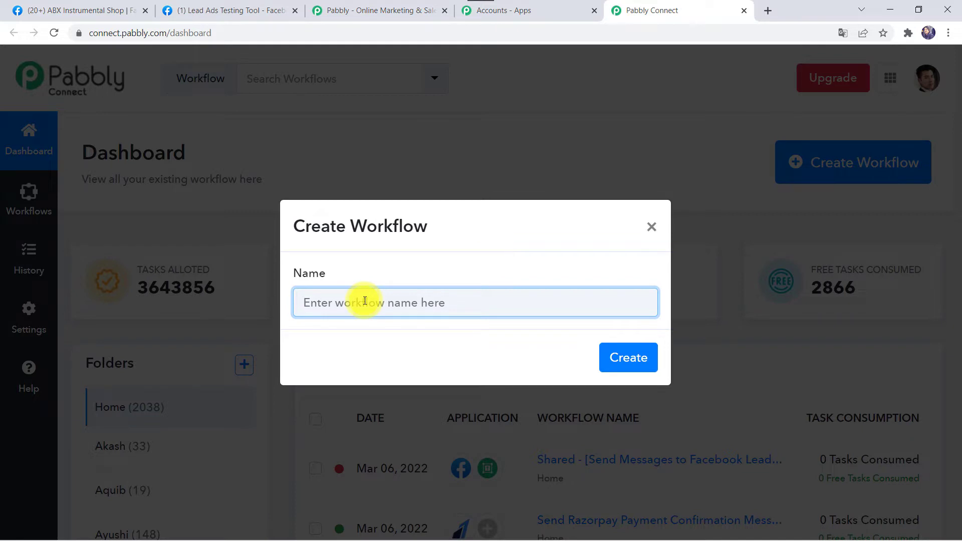
pyautogui.write('Send Messages to Facebook Leads Automatically')
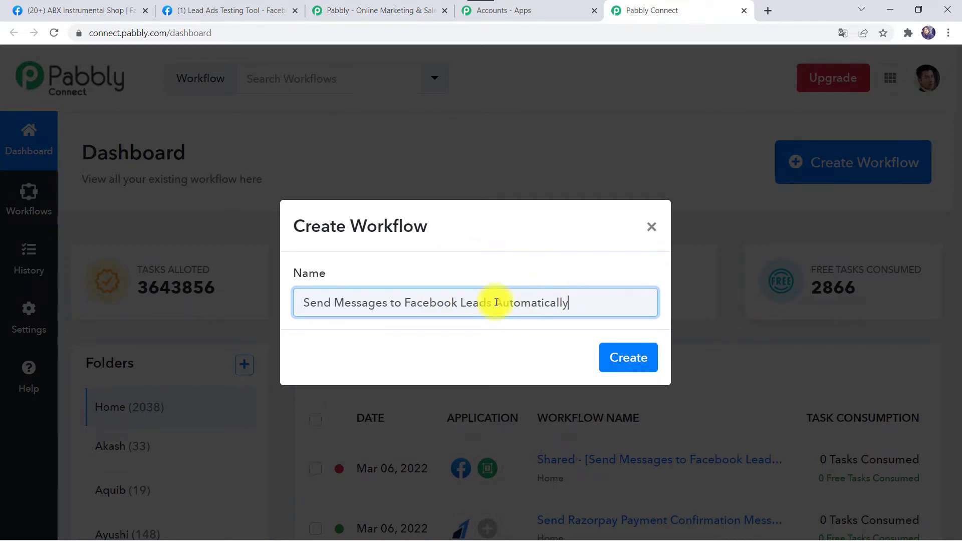
pyautogui.click(632, 367)
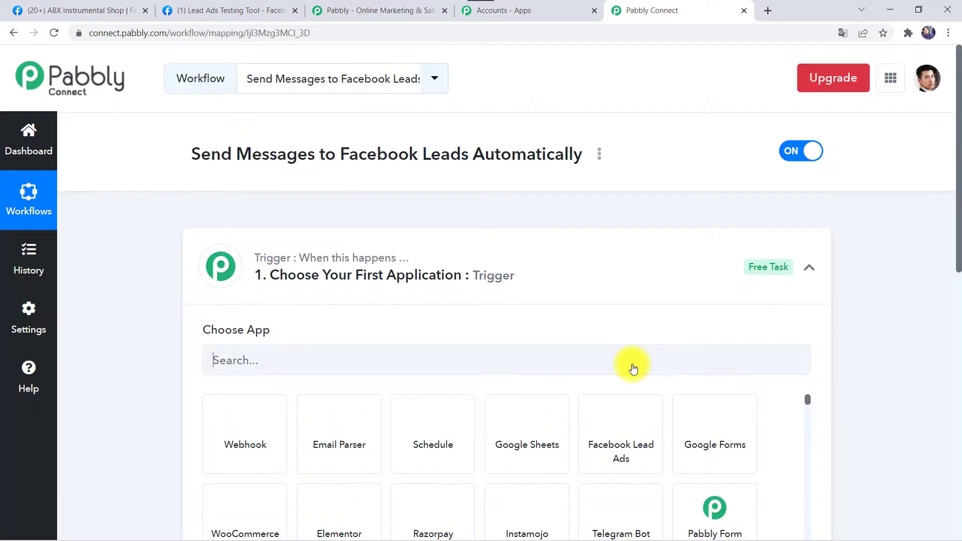
# - Set the trigger to Facebook Lead Ads with event New Lead, then begin adding a new connection
pyautogui.click(509, 275)
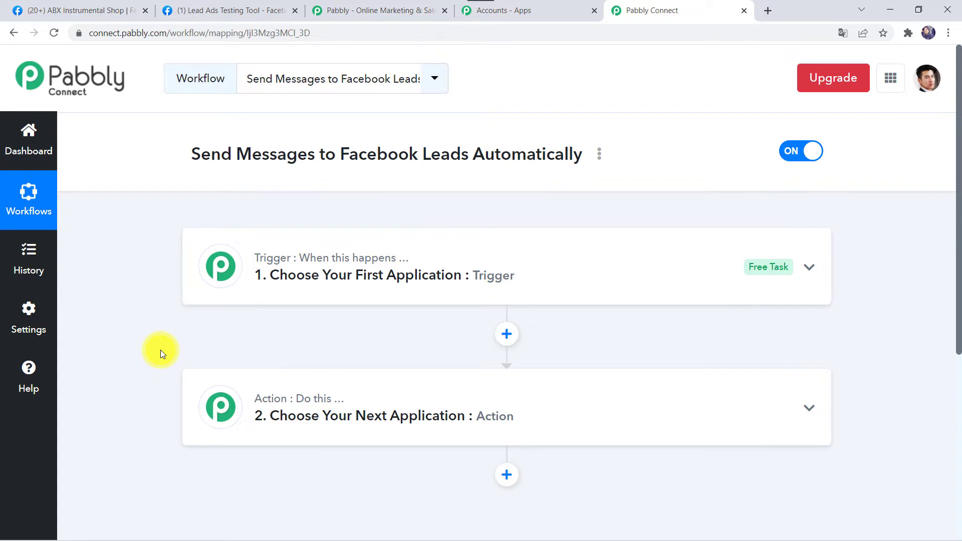
pyautogui.click(497, 275)
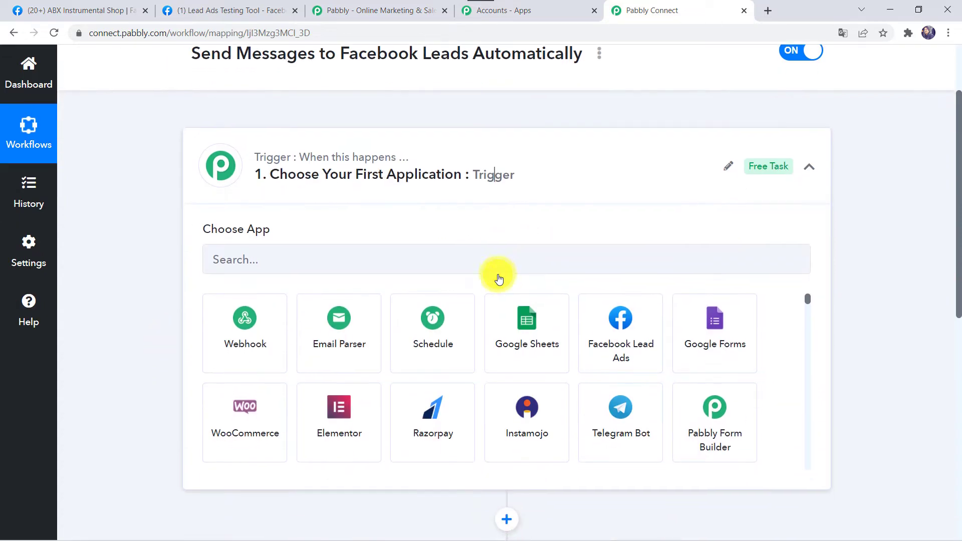
pyautogui.click(302, 256)
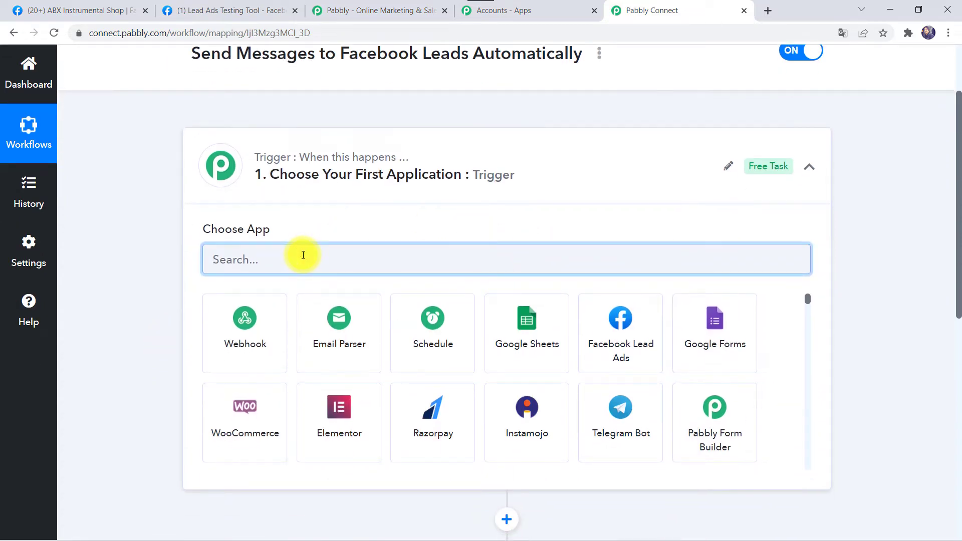
pyautogui.write('Face')
pyautogui.click(256, 341)
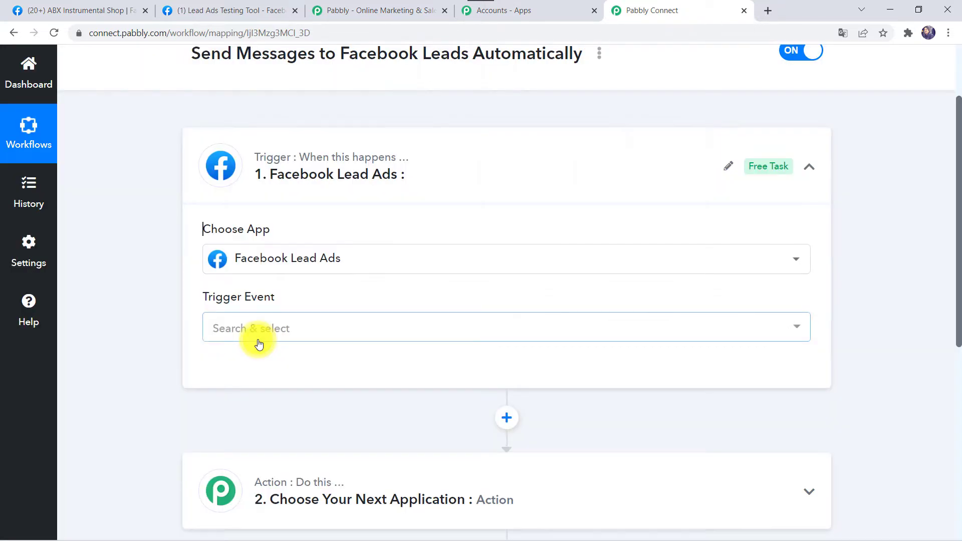
pyautogui.click(257, 339)
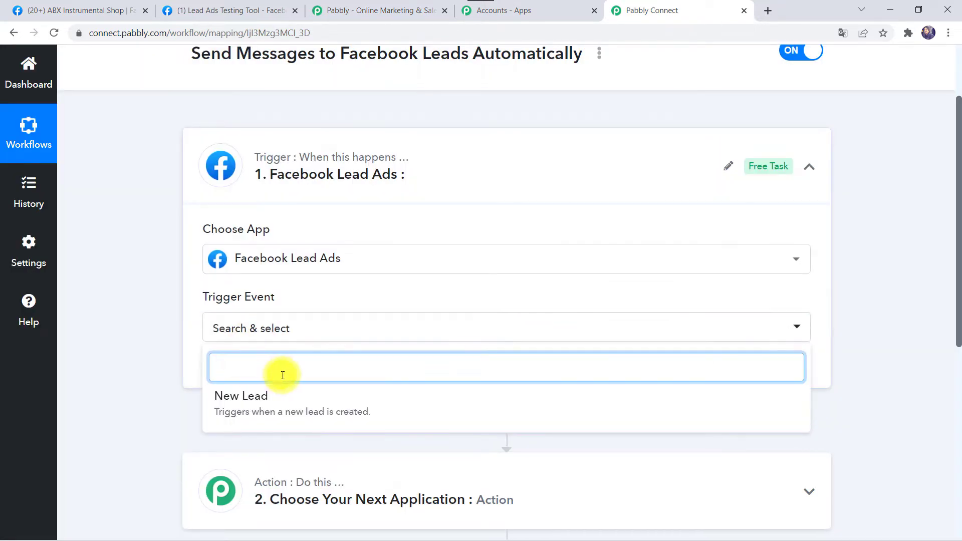
pyautogui.click(243, 401)
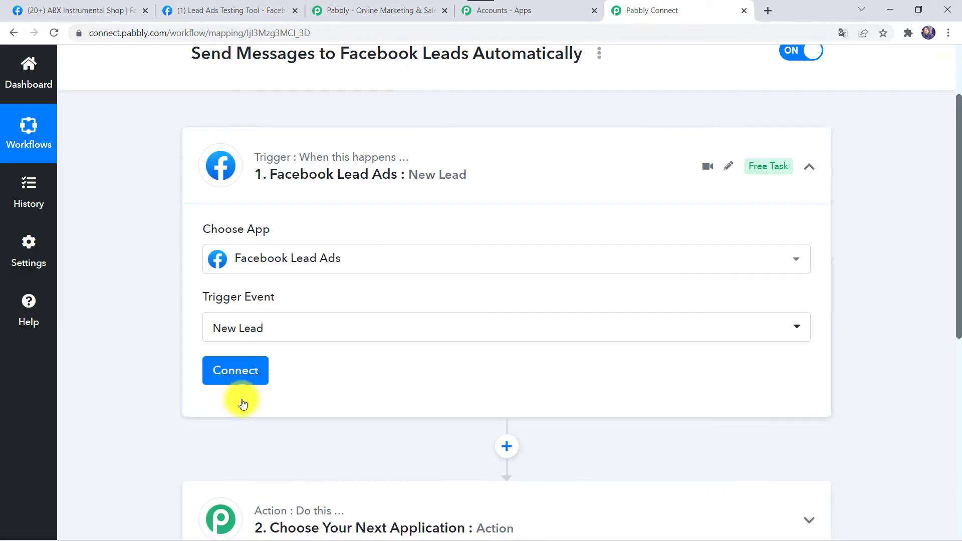
pyautogui.click(244, 377)
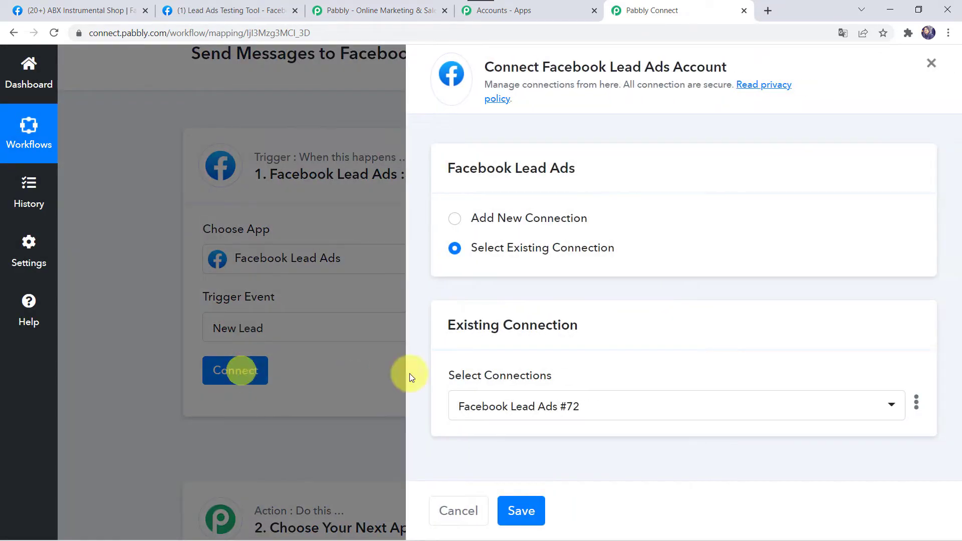
pyautogui.click(503, 219)
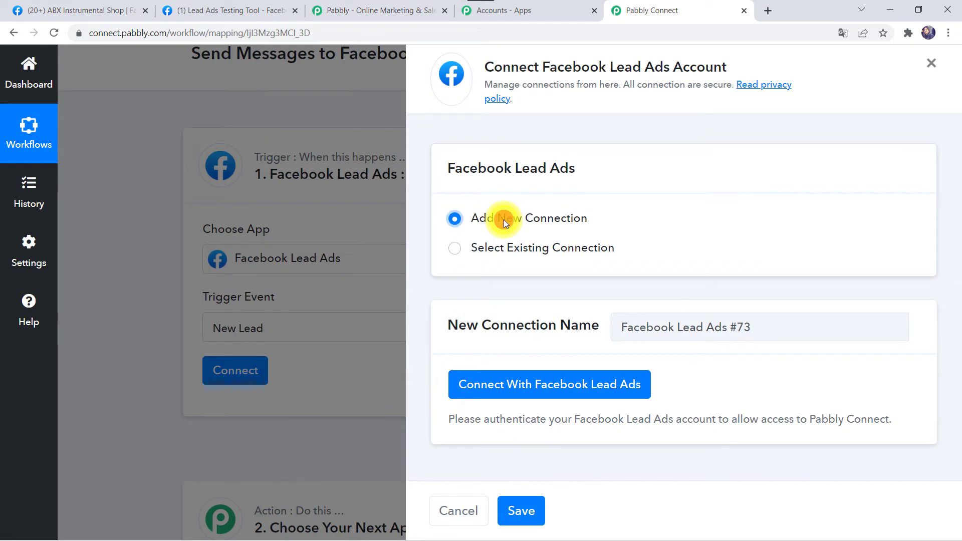
# - Authorize the Facebook Lead Ads account and bring up the Facebook Page and Lead Ad Form fields
pyautogui.click(615, 389)
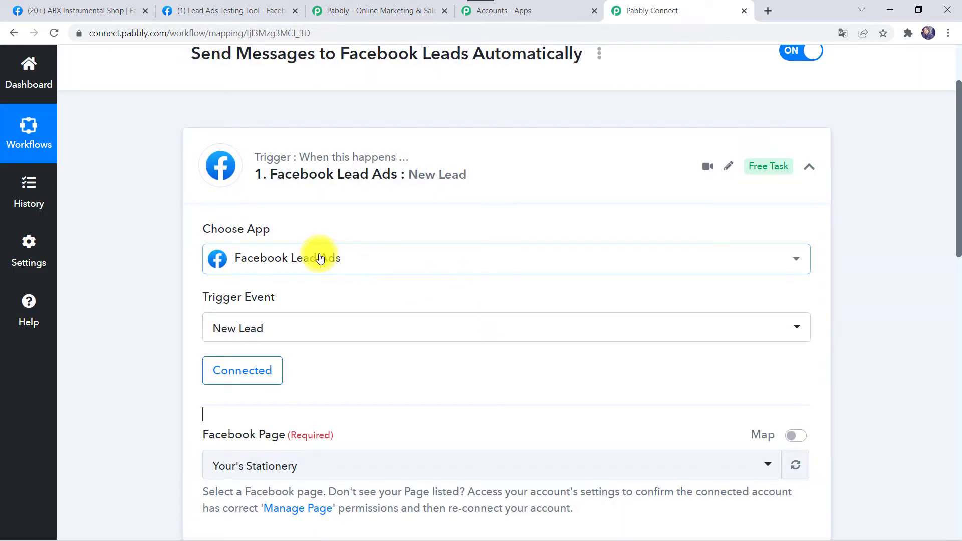
pyautogui.click(276, 368)
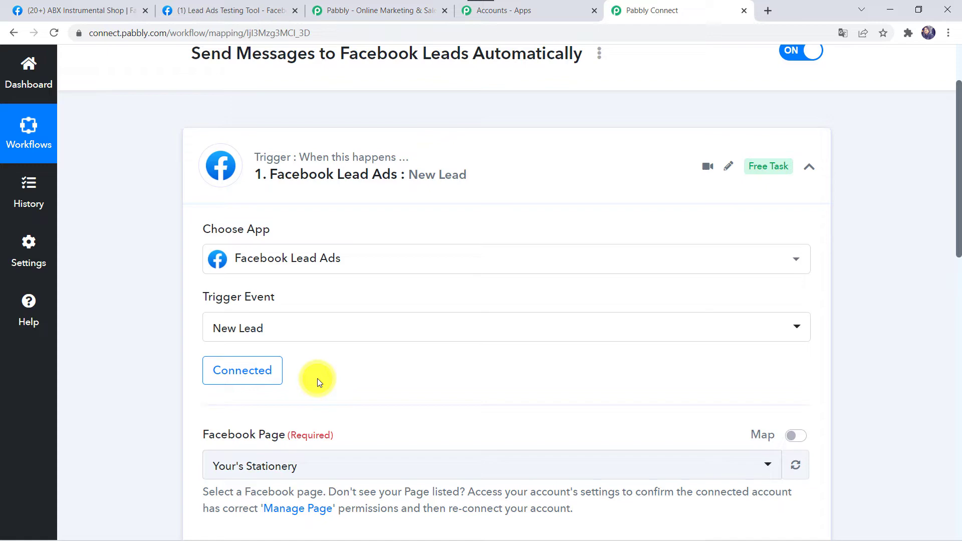
pyautogui.scroll(-3, 317, 378)
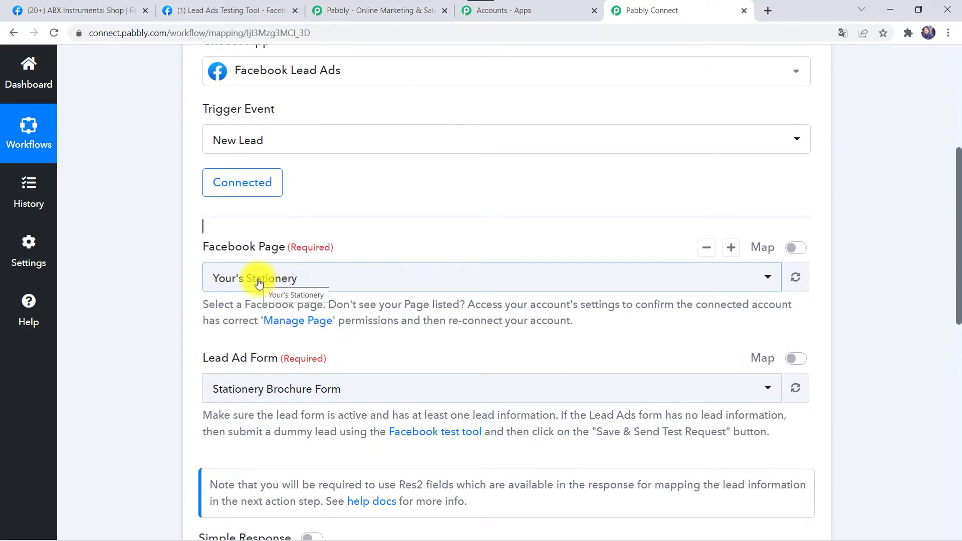
# - Search 'abx' and choose ABX Instrumental Shop as the trigger's Facebook Page
pyautogui.click(102, 12)
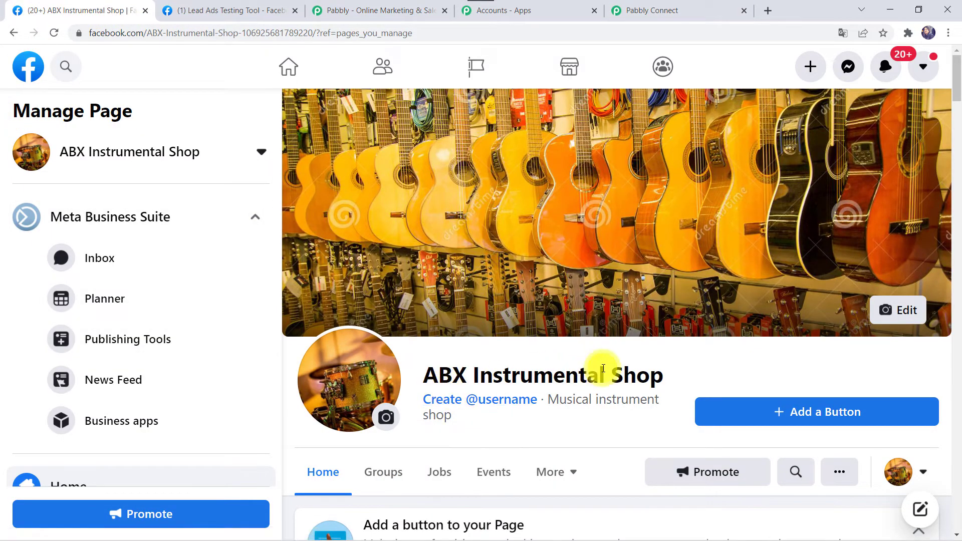
pyautogui.click(649, 9)
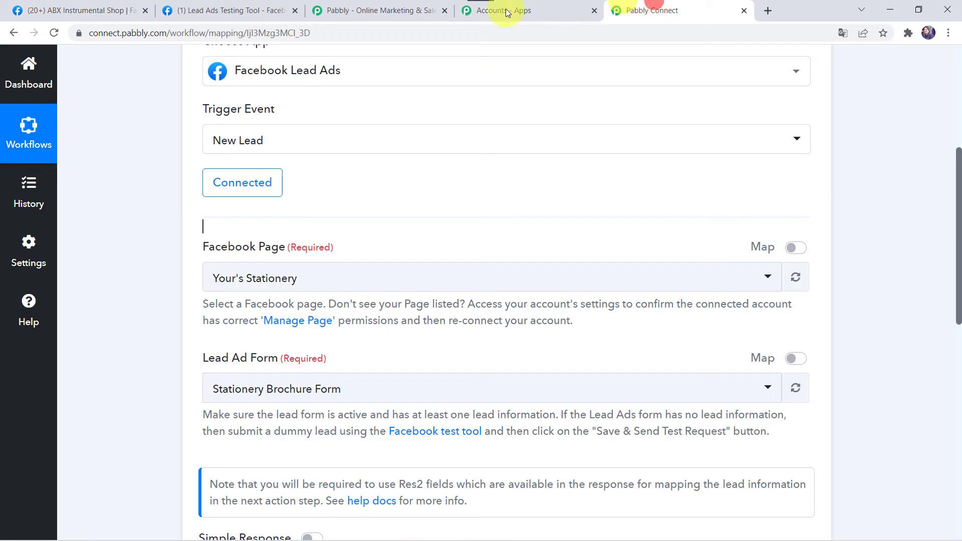
pyautogui.click(293, 277)
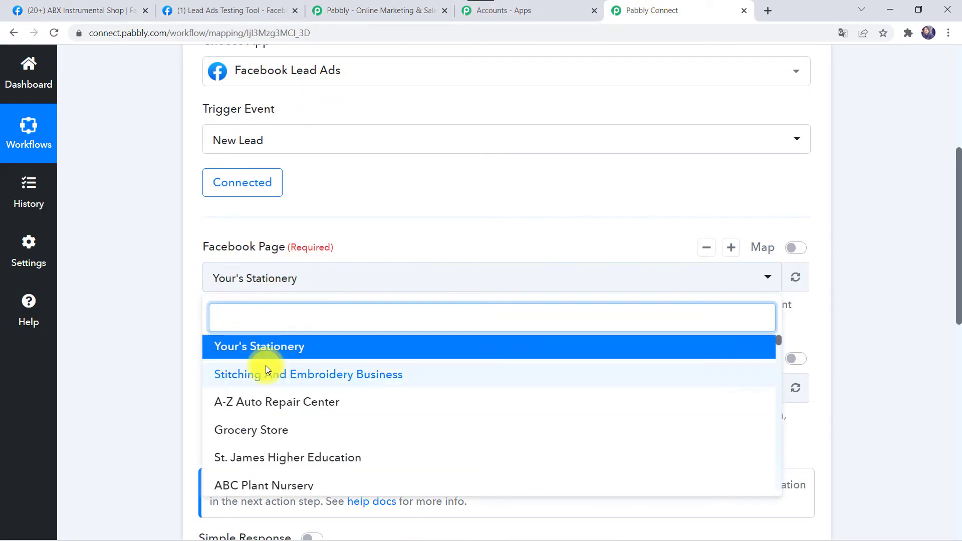
pyautogui.write('abx')
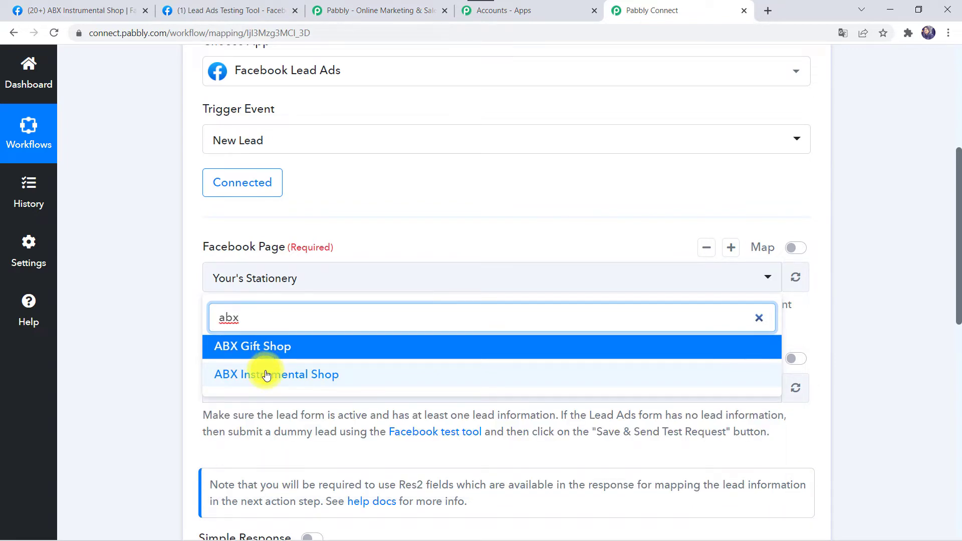
pyautogui.click(266, 370)
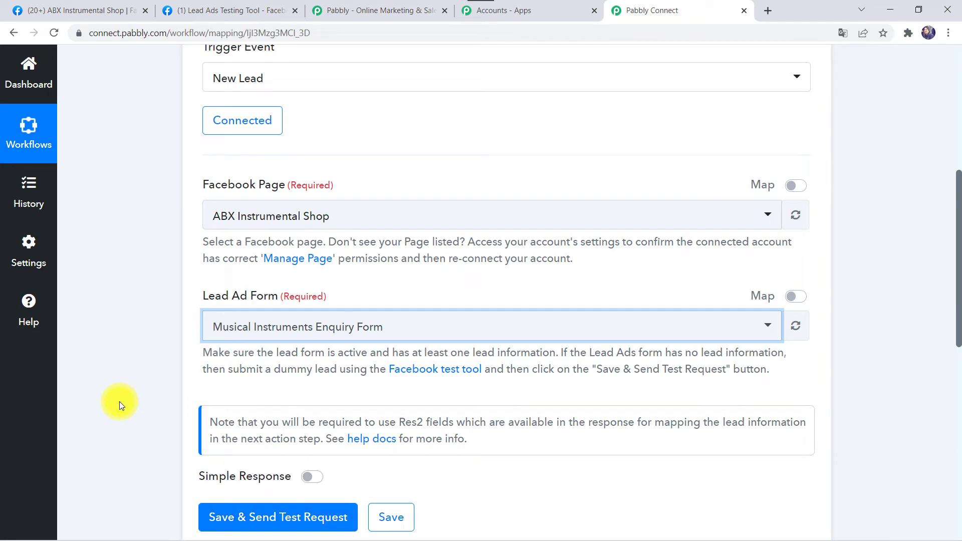
# - In the Lead Ads Testing Tool, enter the test lead's full name and email
pyautogui.click(216, 12)
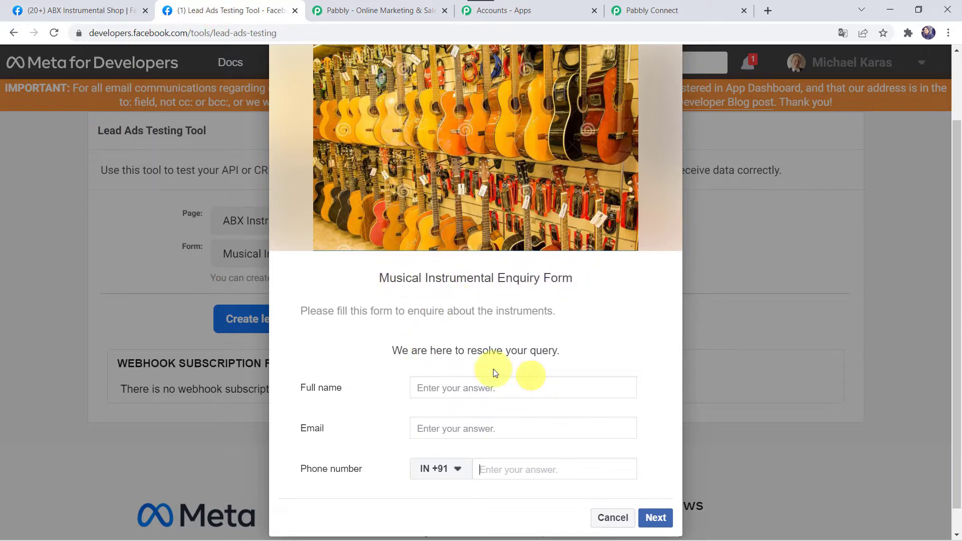
pyautogui.click(435, 387)
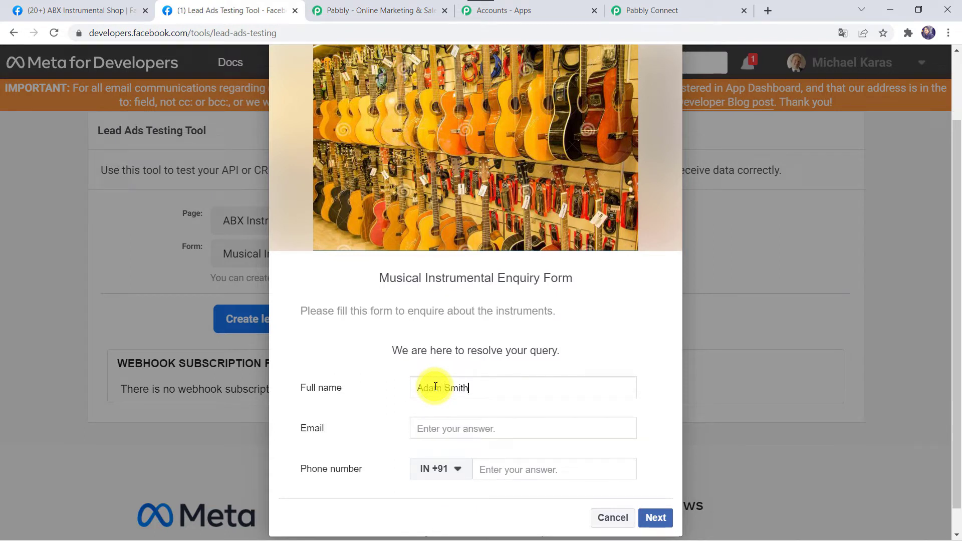
pyautogui.press('Tab')
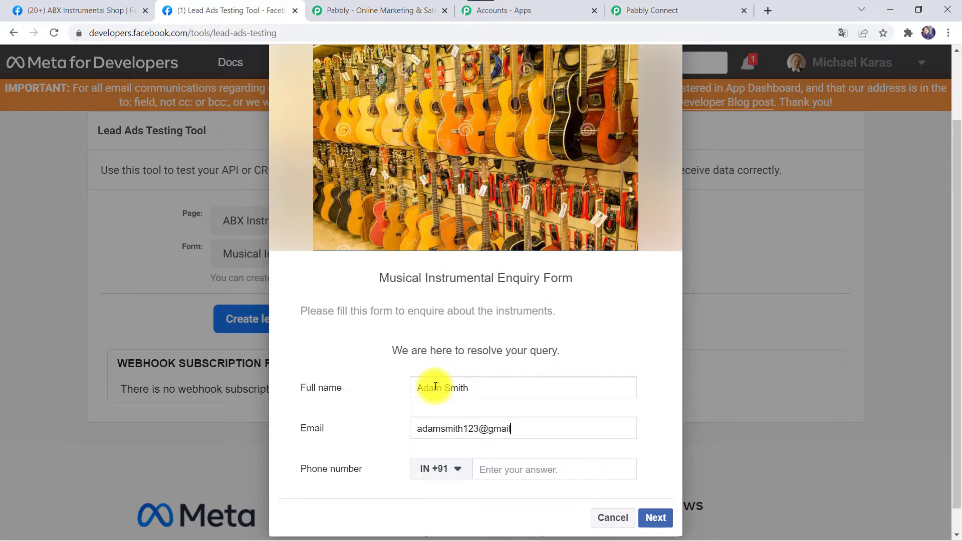
pyautogui.press('Tab')
# - Enter the lead's phone number and submit the test lead
pyautogui.scroll(-1, 435, 387)
pyautogui.scroll(3, 429, 383)
pyautogui.scroll(-3, 436, 387)
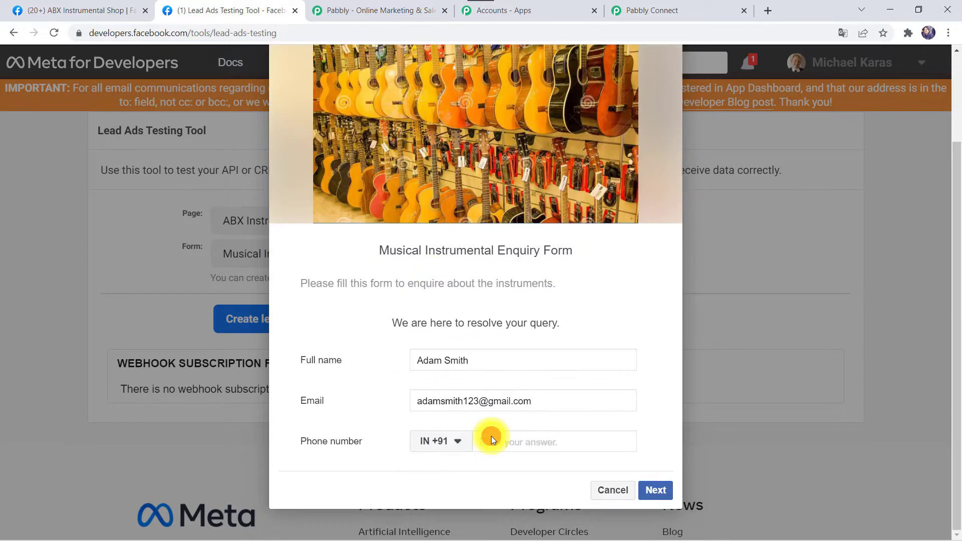
pyautogui.click(491, 440)
pyautogui.click(656, 490)
pyautogui.click(646, 466)
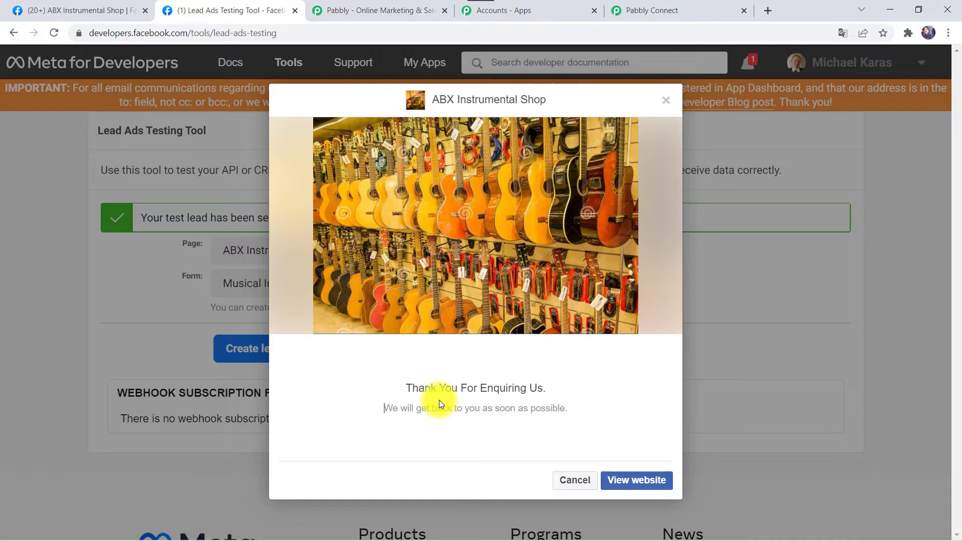
pyautogui.click(671, 9)
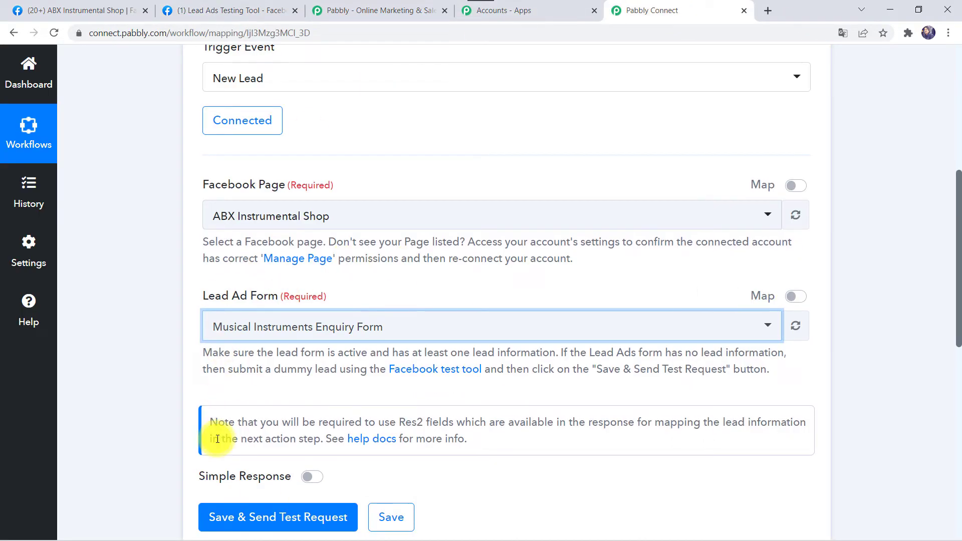
# - Send a test request and review the received lead's name, email and phone number fields
pyautogui.scroll(-2, 218, 439)
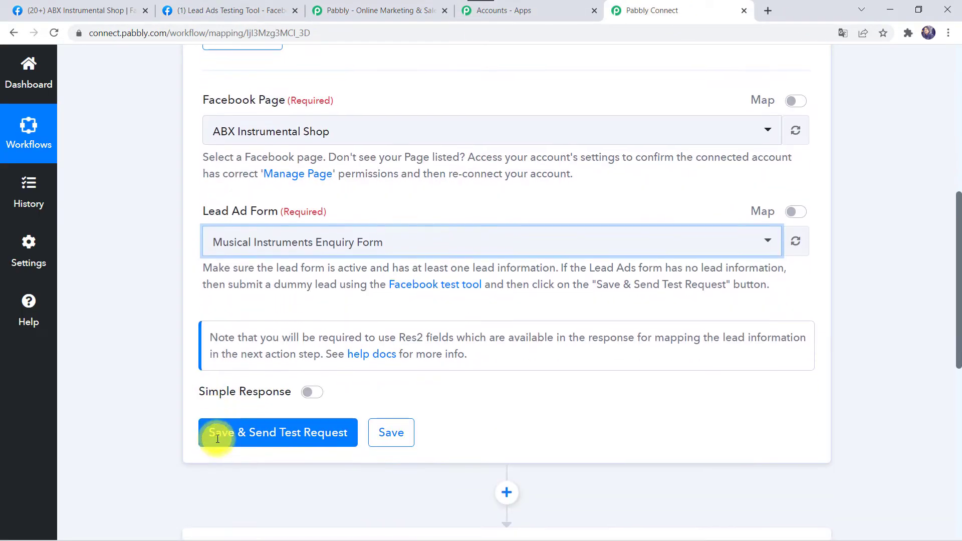
pyautogui.click(273, 436)
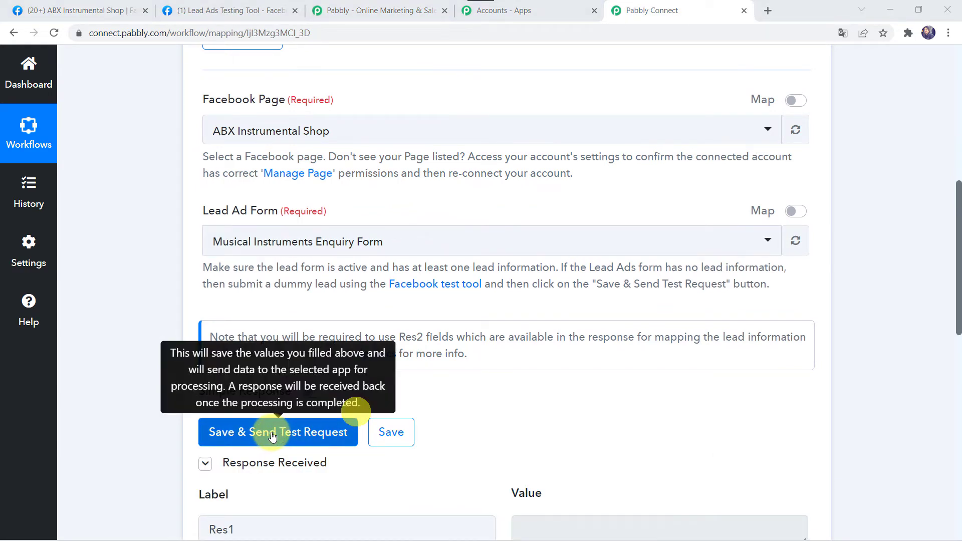
pyautogui.scroll(-5, 309, 436)
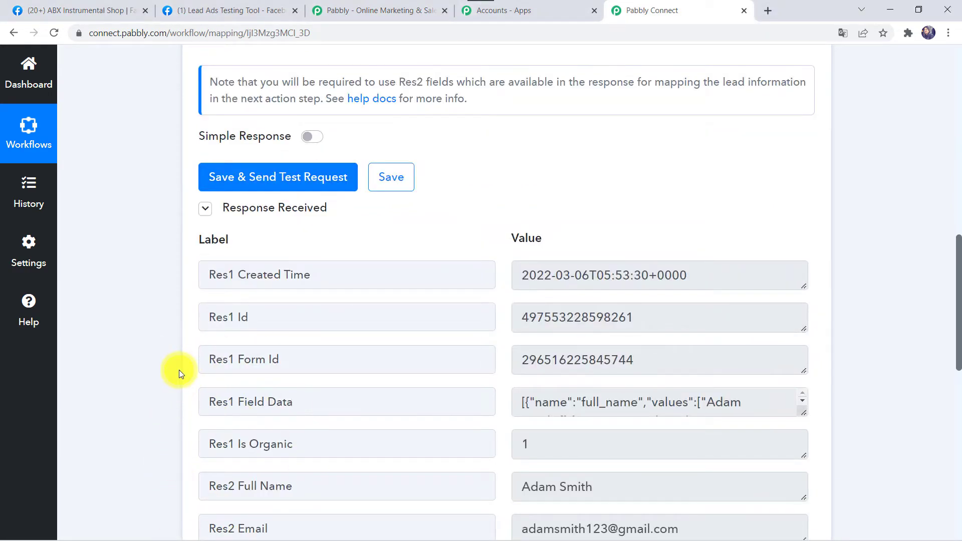
pyautogui.scroll(-4, 179, 370)
pyautogui.scroll(1, 162, 257)
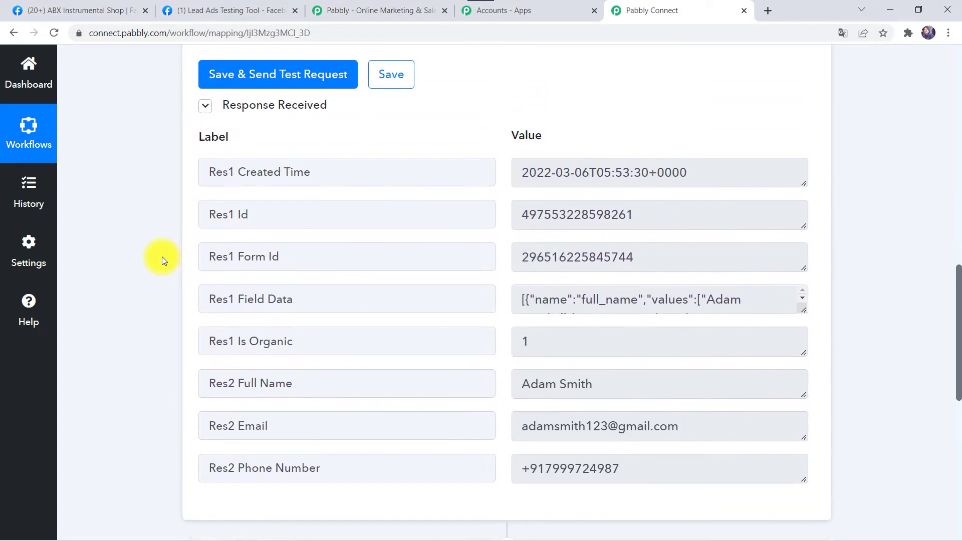
pyautogui.scroll(1, 161, 256)
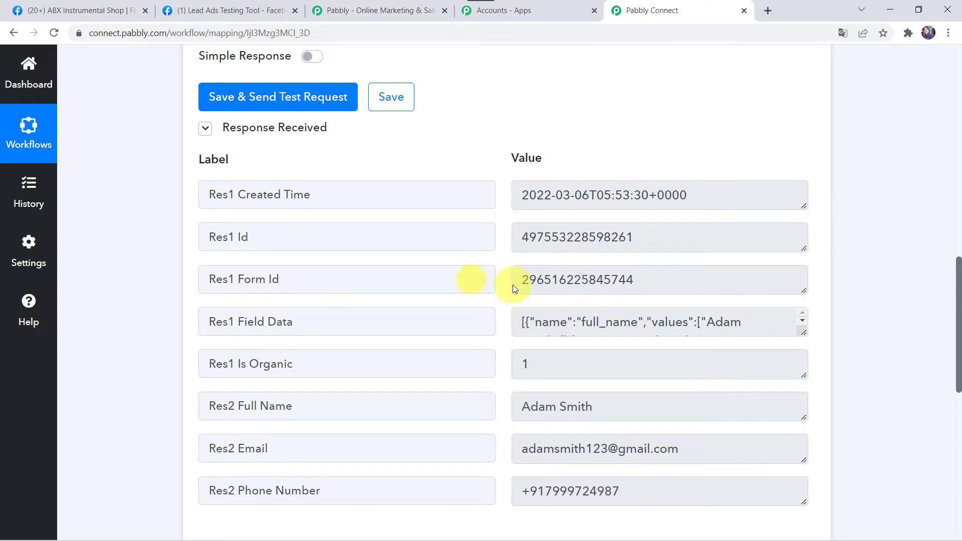
pyautogui.scroll(-1, 473, 318)
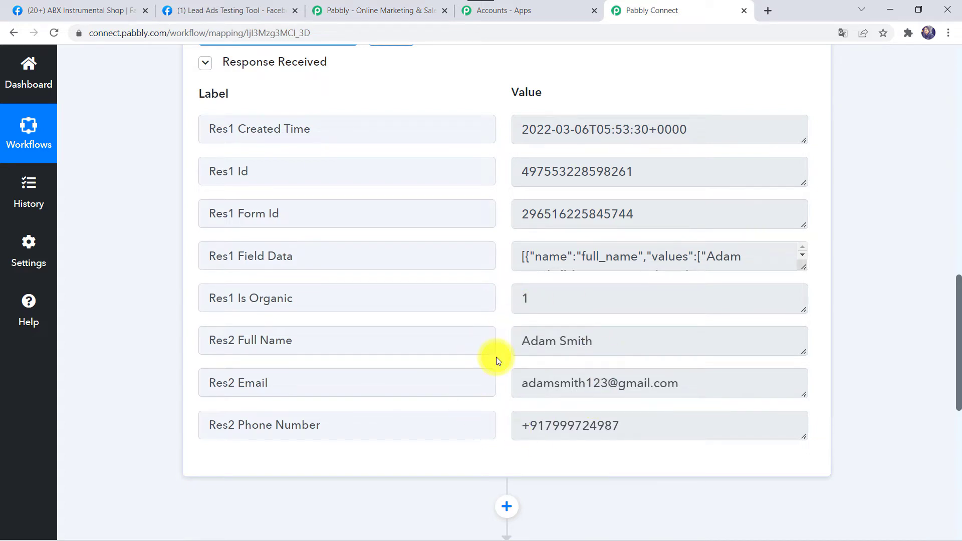
pyautogui.scroll(-8, 497, 357)
# - Add a Text Formatter action with the Split Text event and connect it
pyautogui.click(450, 231)
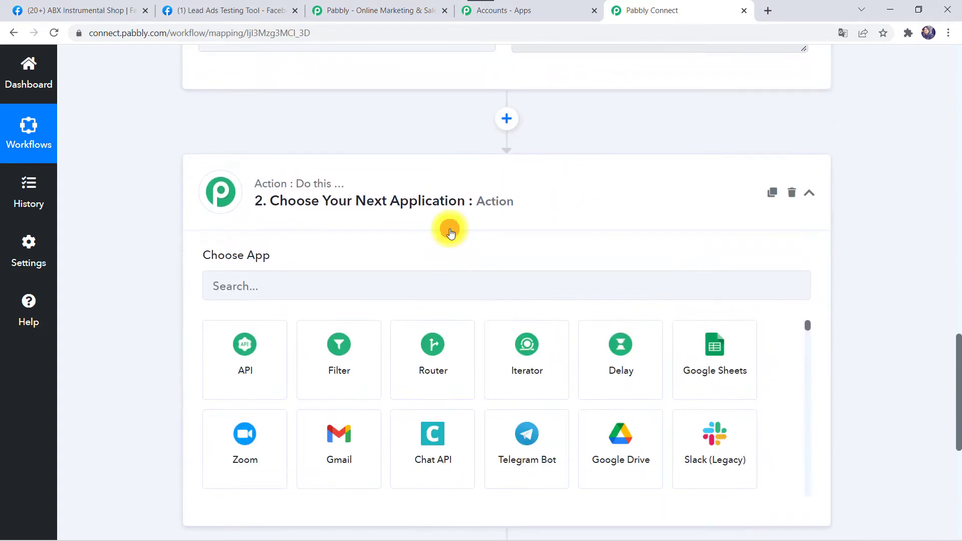
pyautogui.click(303, 287)
pyautogui.write('text')
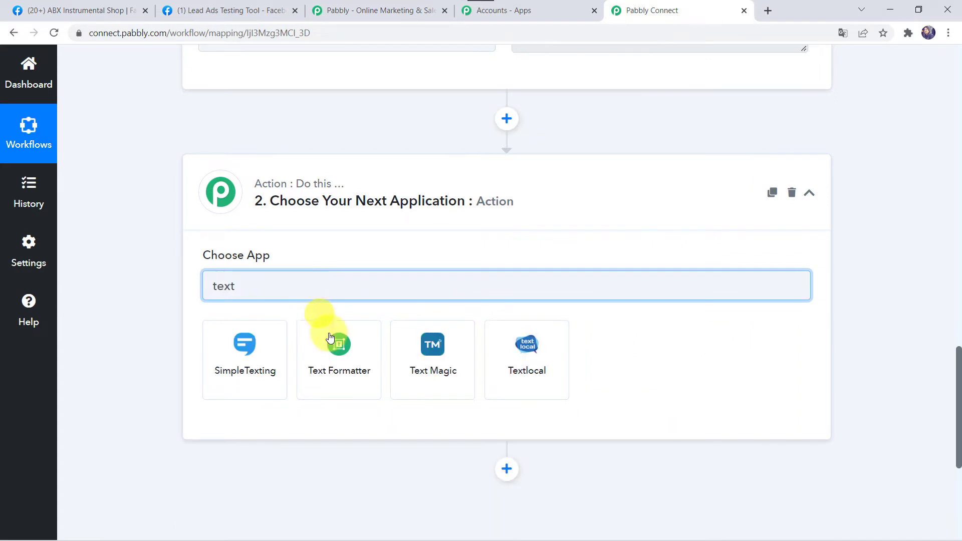
pyautogui.click(337, 377)
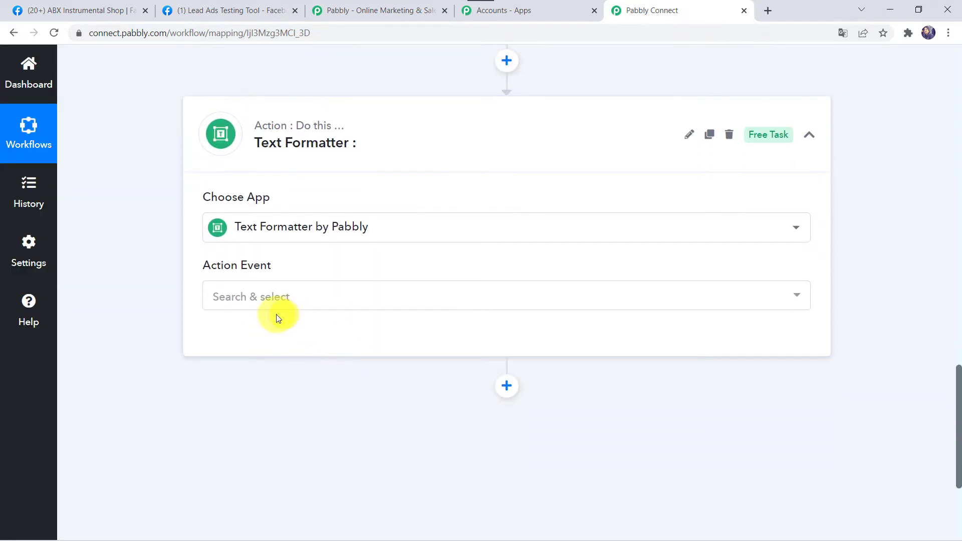
pyautogui.click(284, 296)
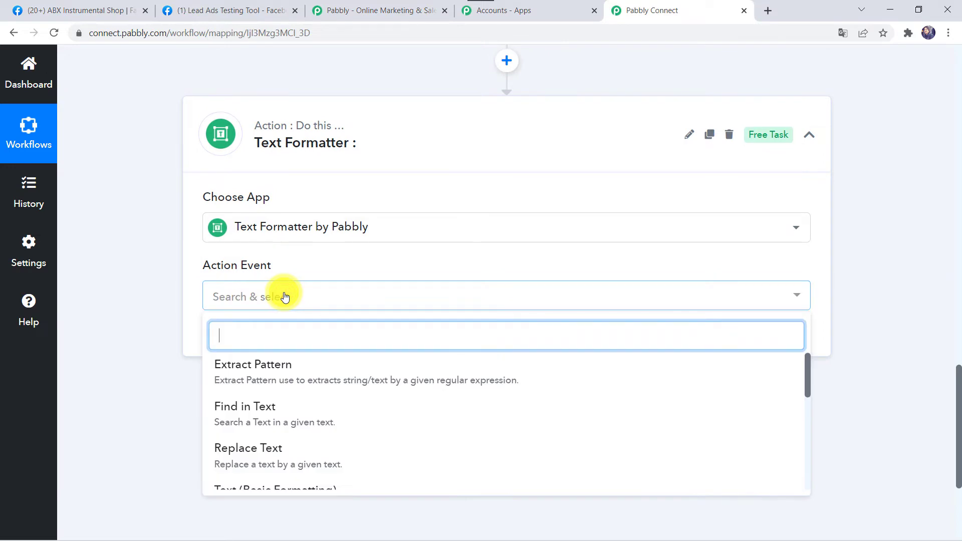
pyautogui.write('spil')
pyautogui.press('BackSpace')
pyautogui.click(261, 368)
pyautogui.click(239, 343)
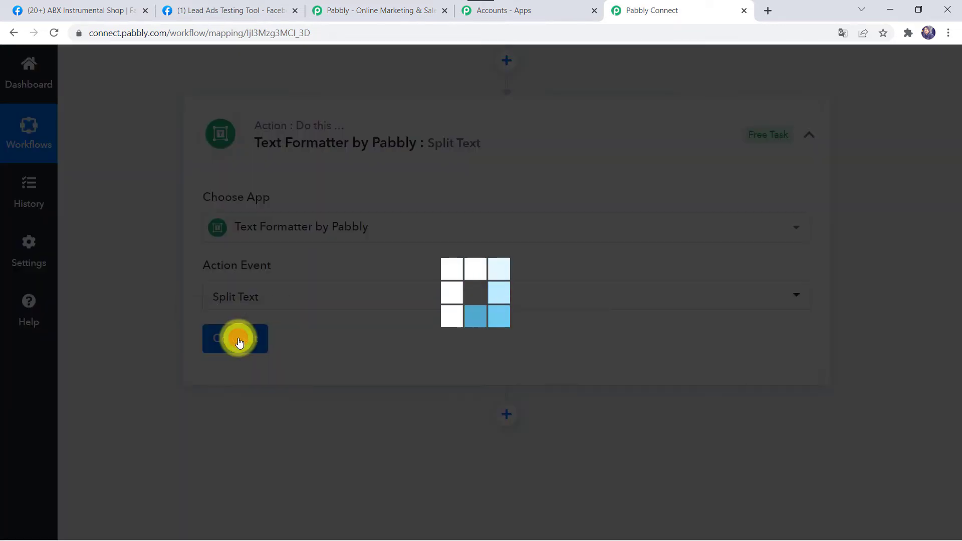
# - Map the Facebook lead's phone number into the Text to Split field
pyautogui.scroll(-2, 414, 354)
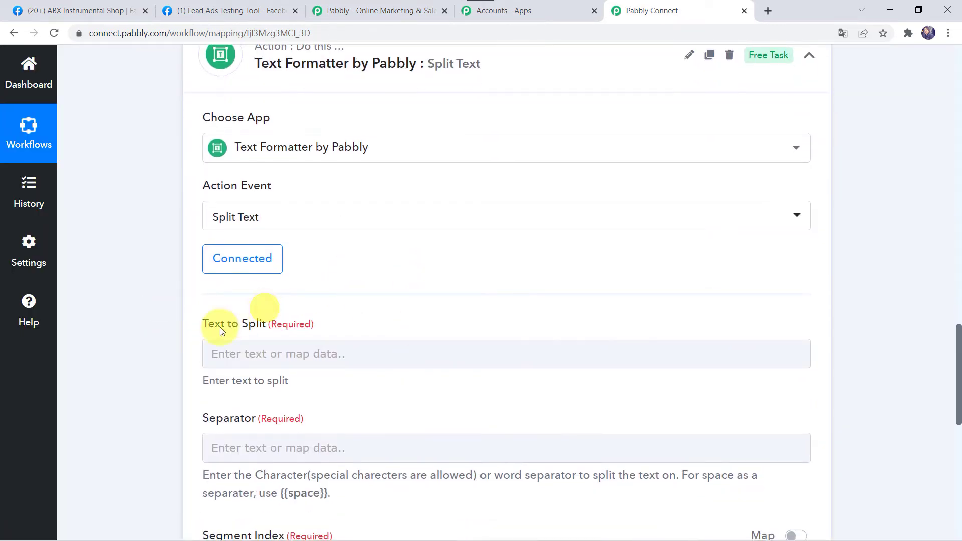
pyautogui.click(244, 353)
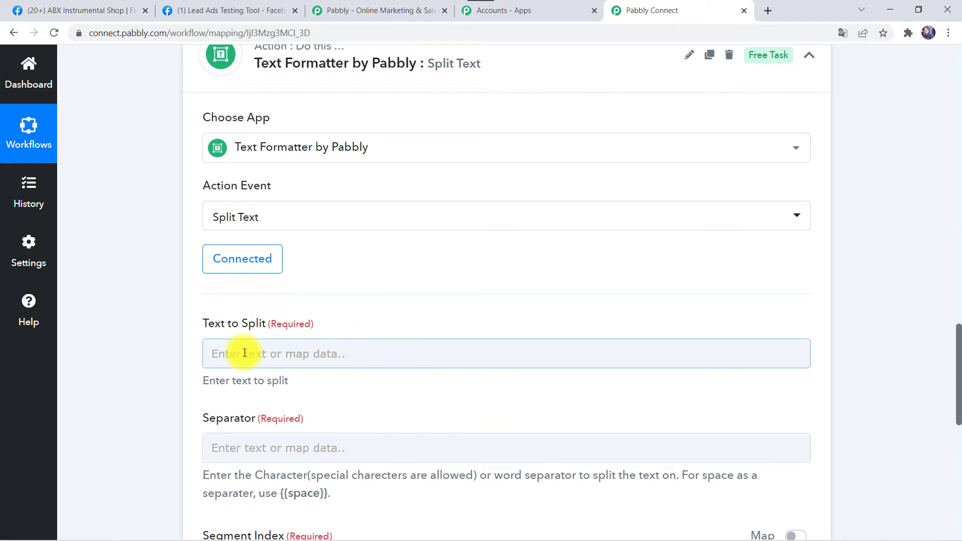
pyautogui.scroll(8, 245, 354)
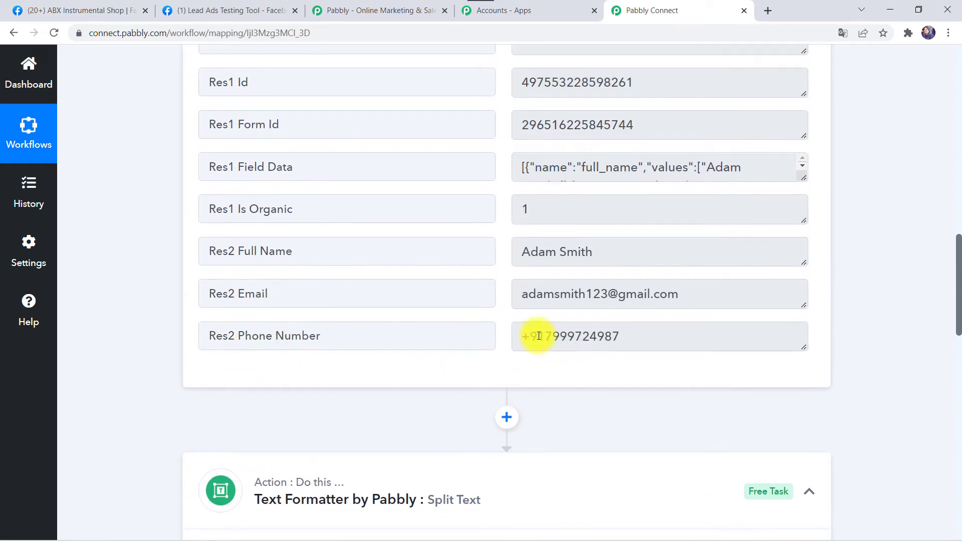
pyautogui.scroll(-8, 93, 468)
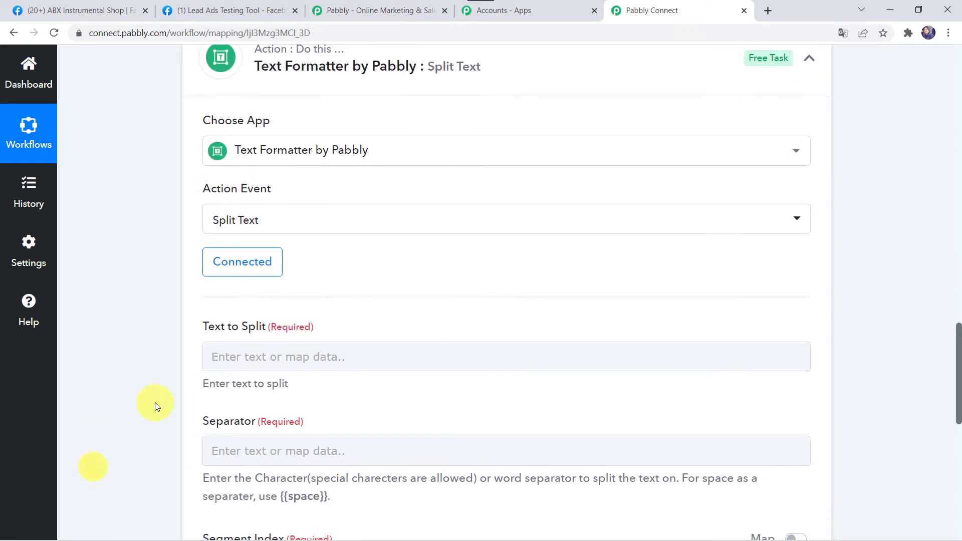
pyautogui.click(232, 361)
pyautogui.click(334, 465)
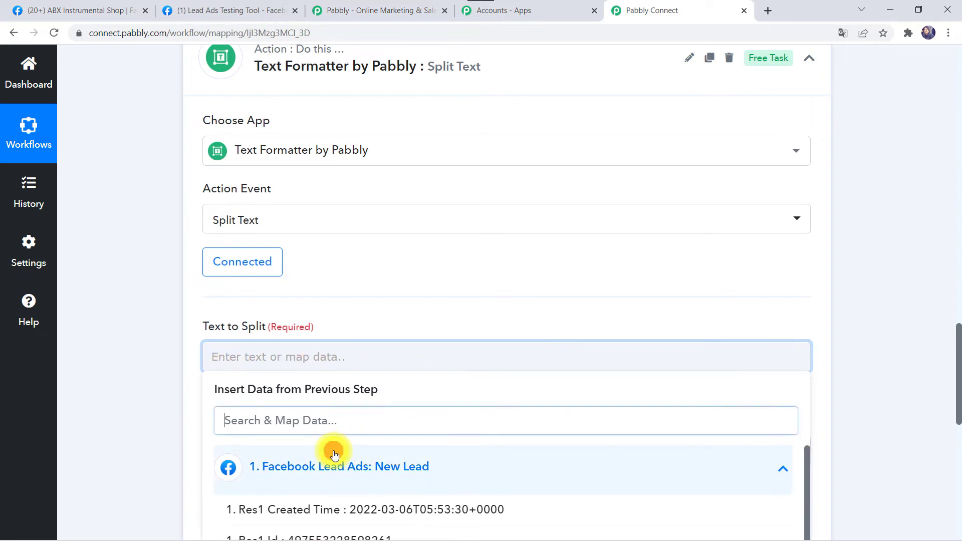
pyautogui.scroll(-1, 335, 454)
pyautogui.scroll(-5, 122, 423)
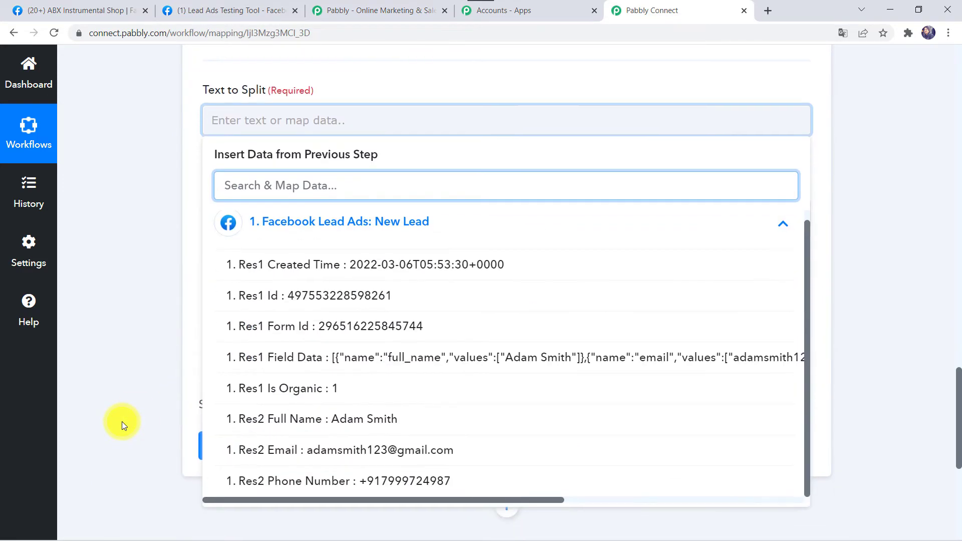
pyautogui.click(309, 493)
pyautogui.click(137, 292)
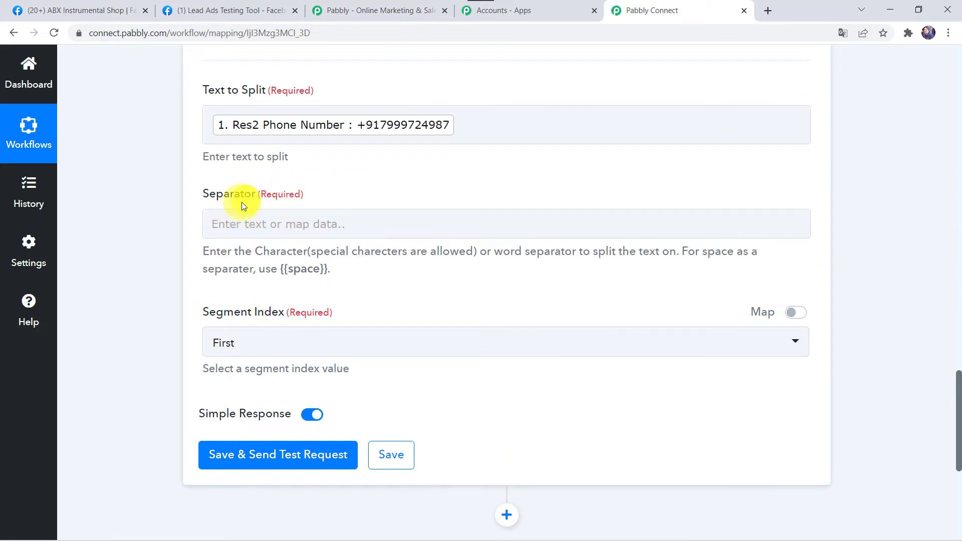
pyautogui.click(359, 134)
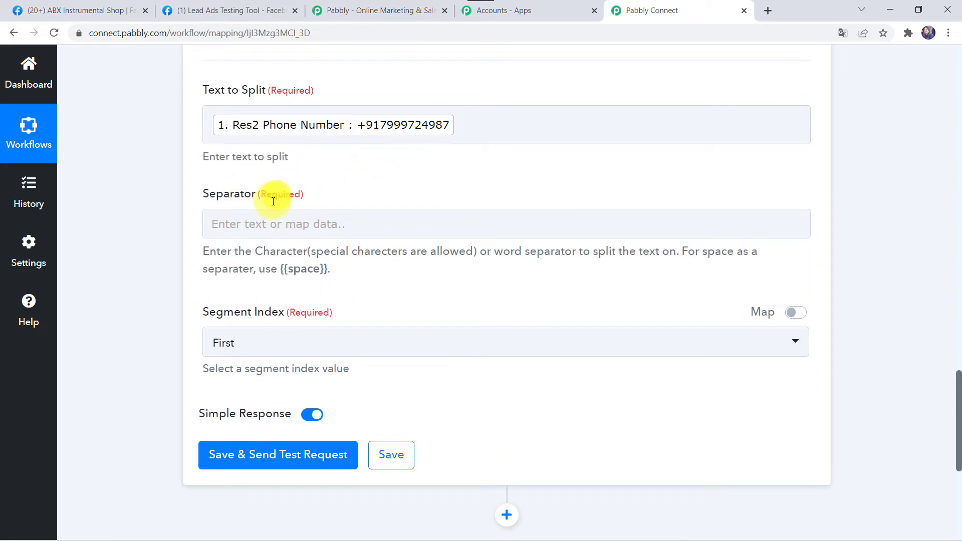
# - Set separator '+', segment index Last, and test the split step
pyautogui.click(255, 223)
pyautogui.write('+')
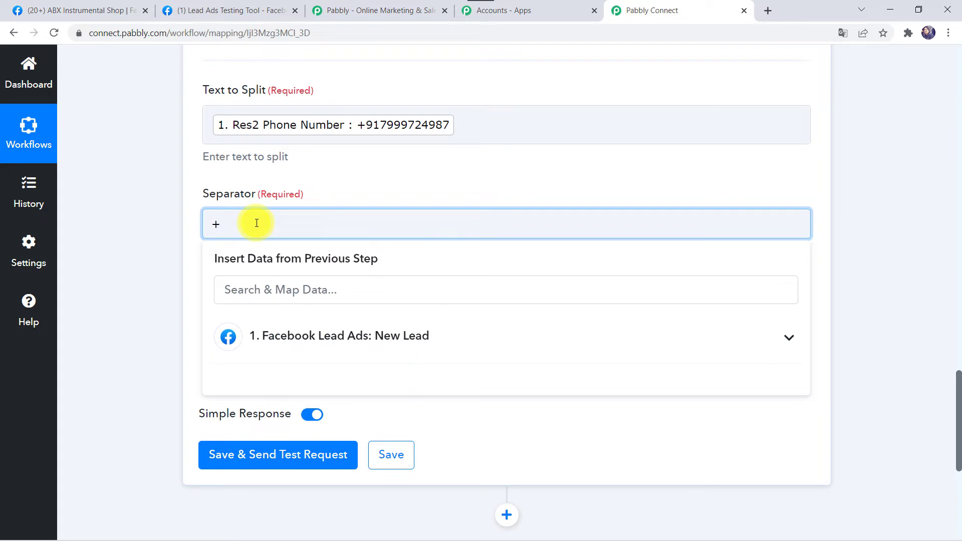
pyautogui.click(109, 266)
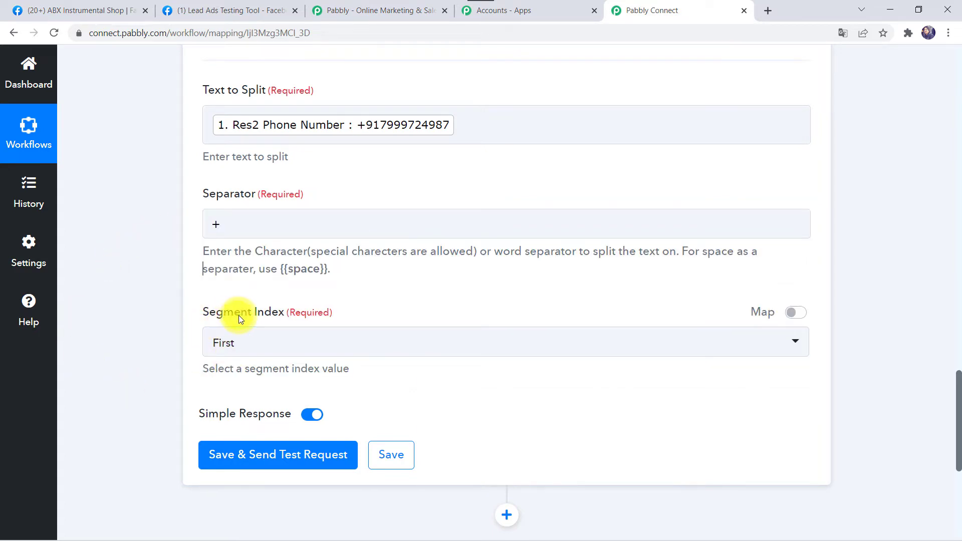
pyautogui.click(224, 337)
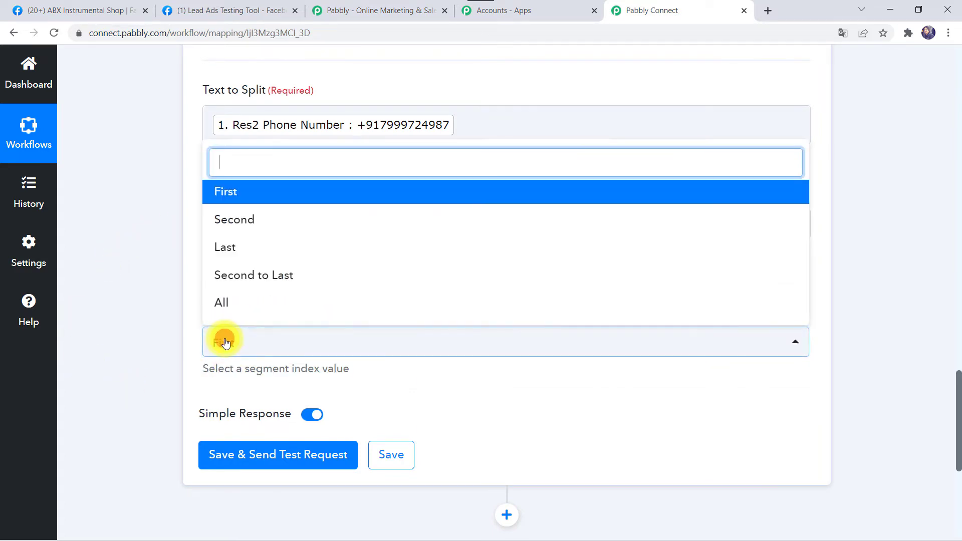
pyautogui.click(233, 253)
pyautogui.click(253, 457)
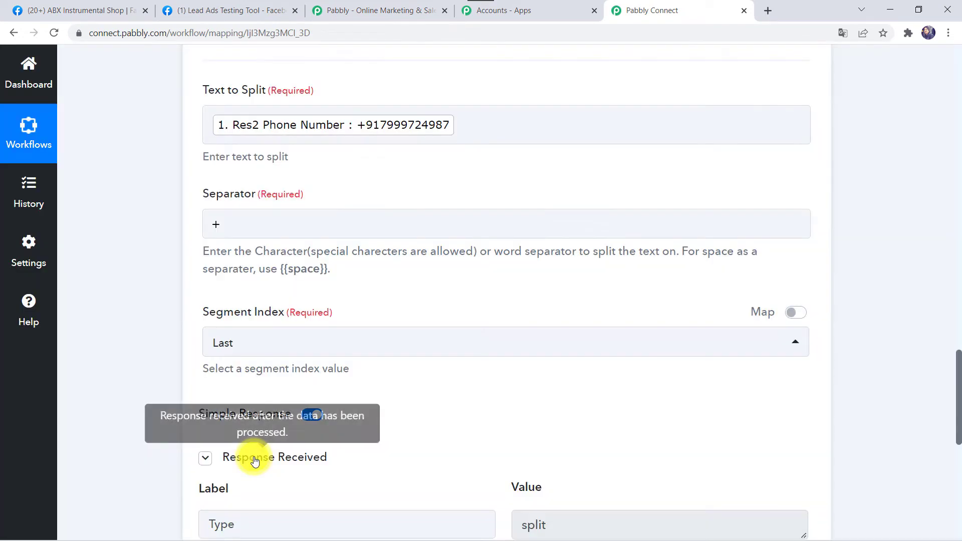
pyautogui.scroll(-5, 143, 512)
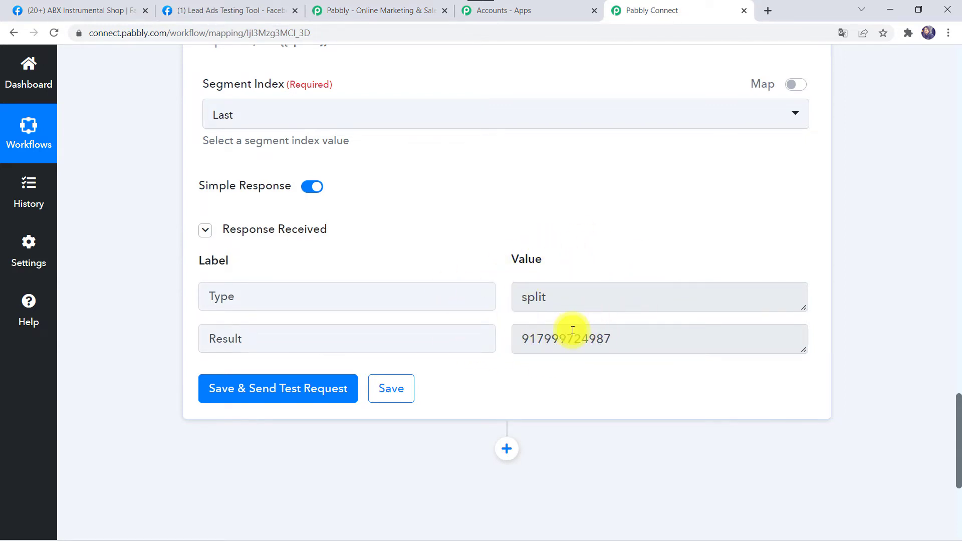
pyautogui.scroll(-5, 504, 287)
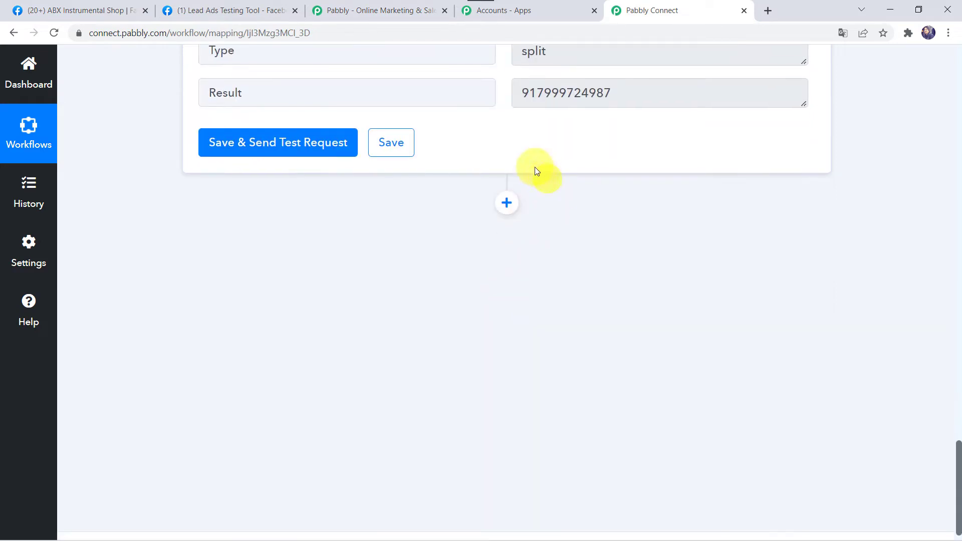
# - Add a Gupshup action step with the Send Message event
pyautogui.click(507, 211)
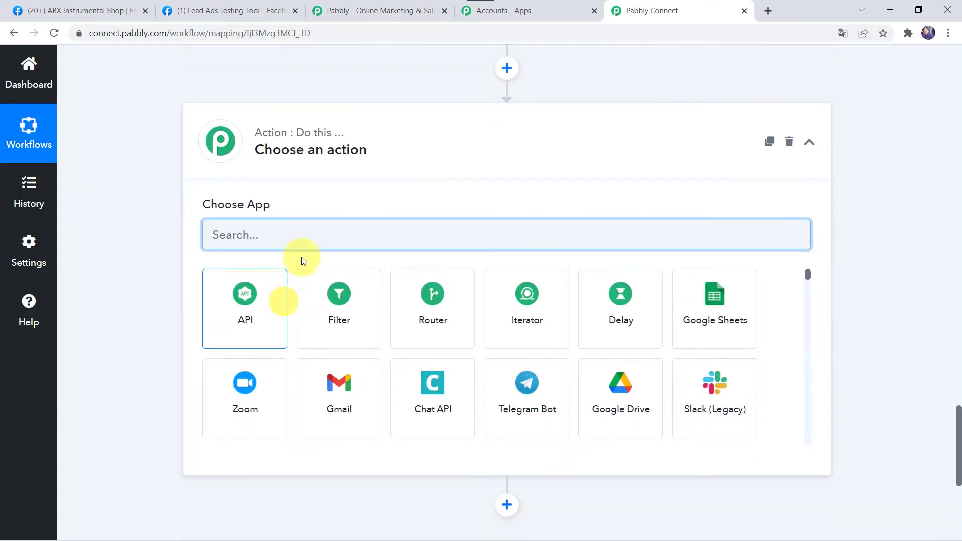
pyautogui.write('gup')
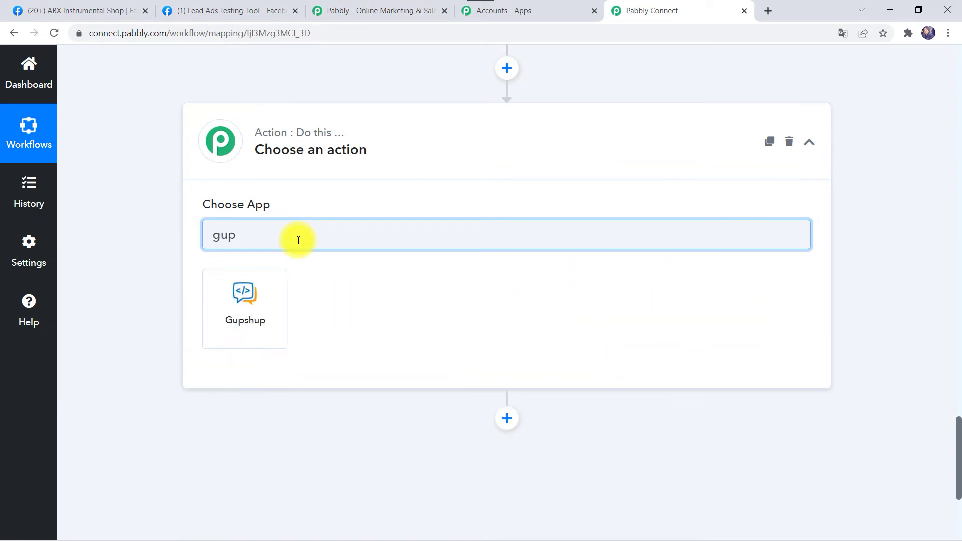
pyautogui.click(235, 319)
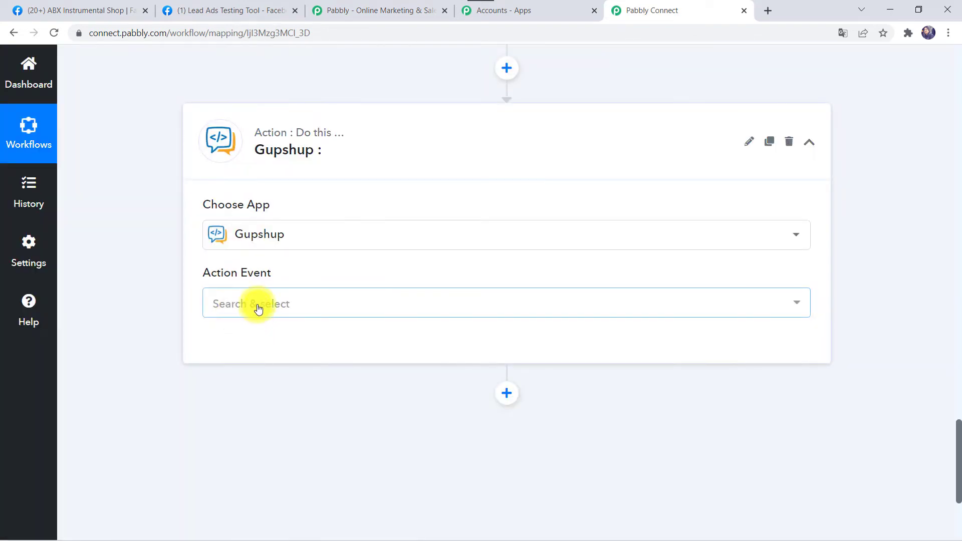
pyautogui.click(258, 305)
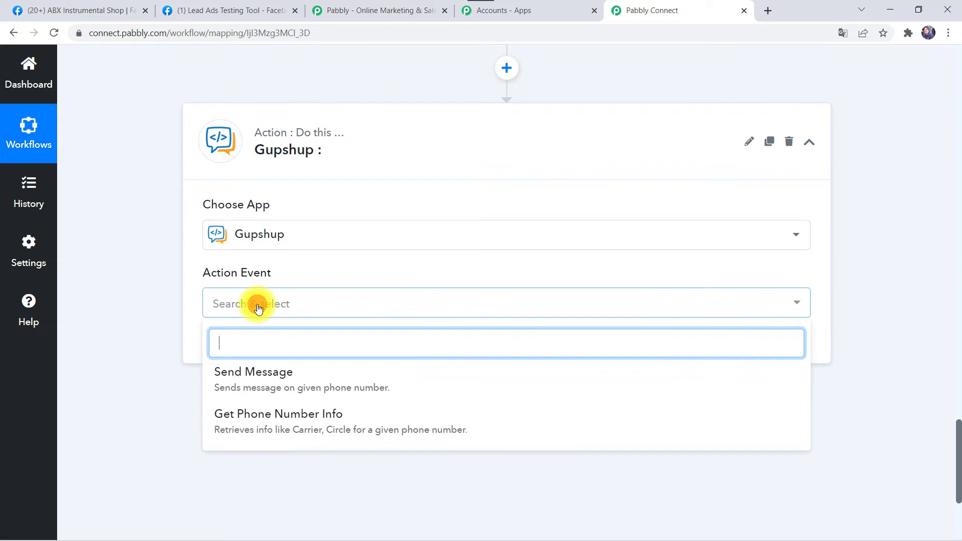
pyautogui.click(258, 375)
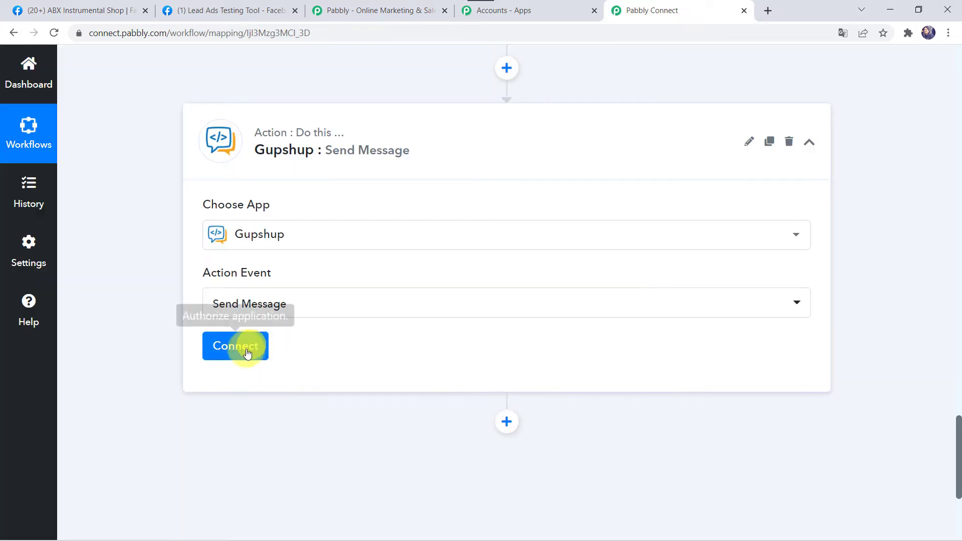
# - Connect the step using the existing Gupshup #1 connection and save
pyautogui.click(246, 351)
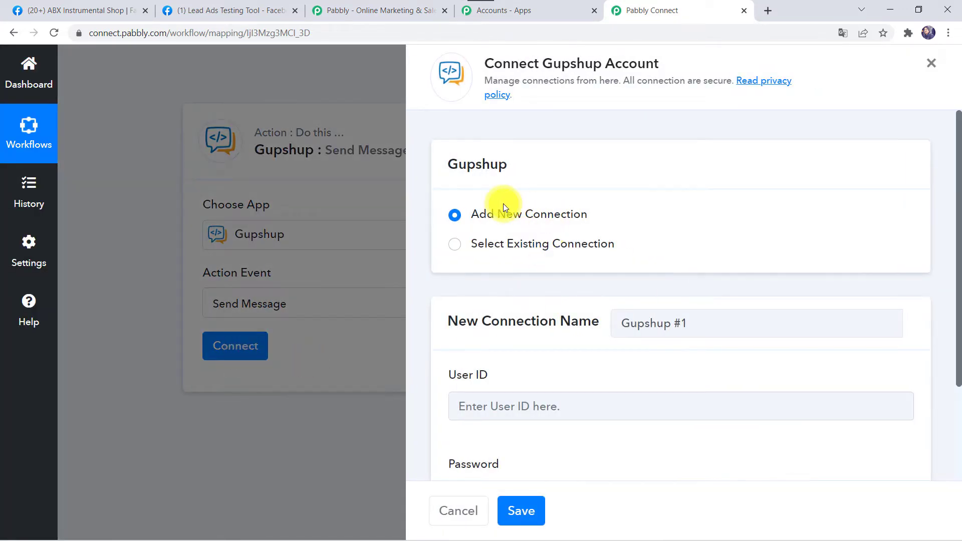
pyautogui.scroll(-3, 518, 333)
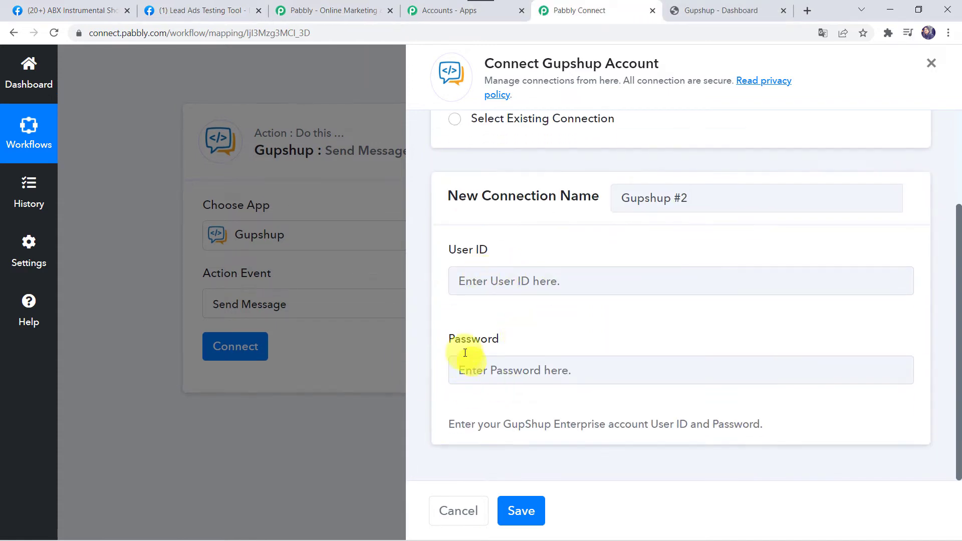
pyautogui.click(497, 377)
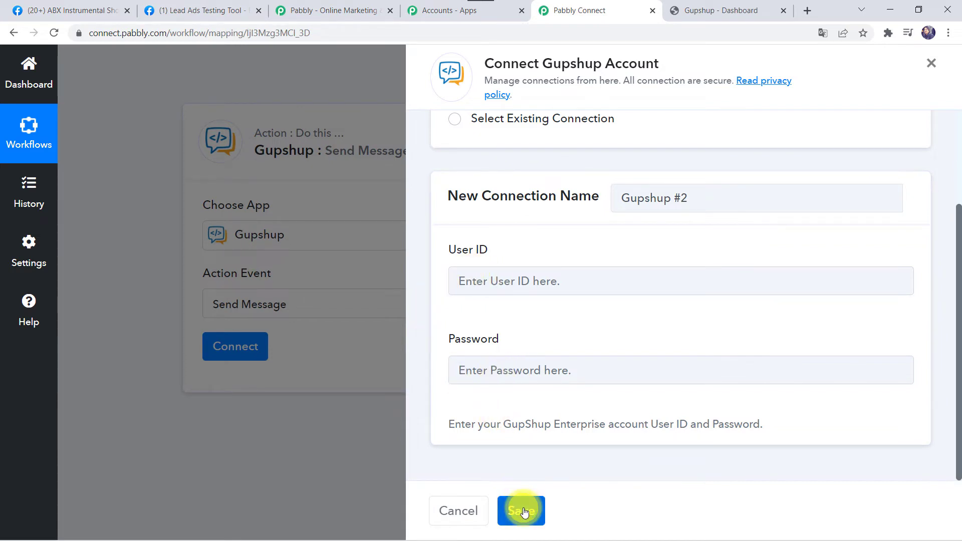
pyautogui.scroll(3, 552, 359)
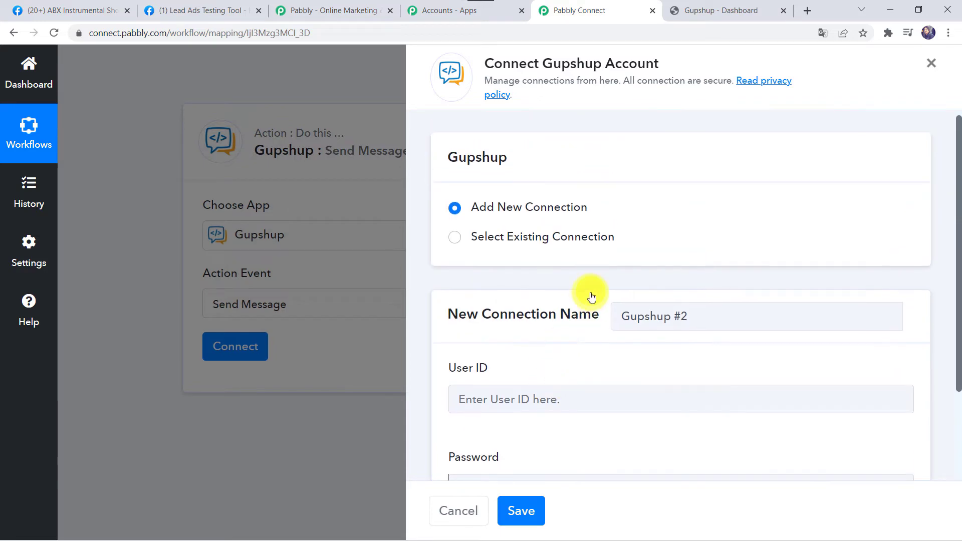
pyautogui.click(507, 239)
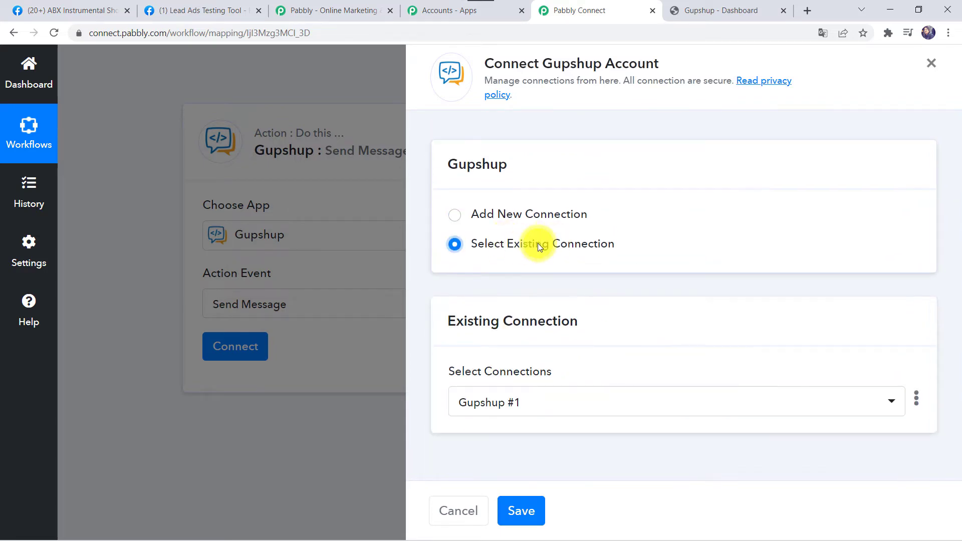
pyautogui.click(518, 510)
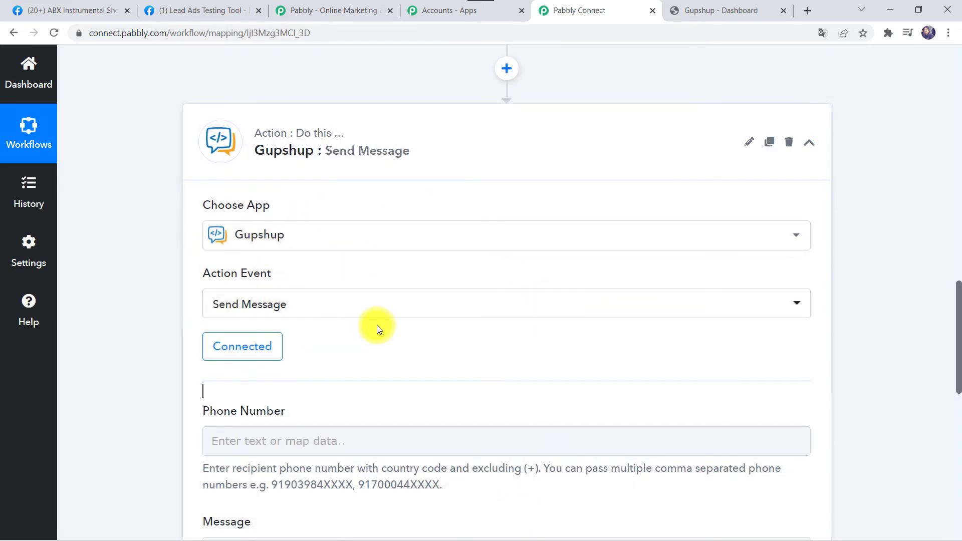
# - Map 2. Text Formatter > Result into the Gupshup Phone Number field
pyautogui.scroll(-3, 377, 326)
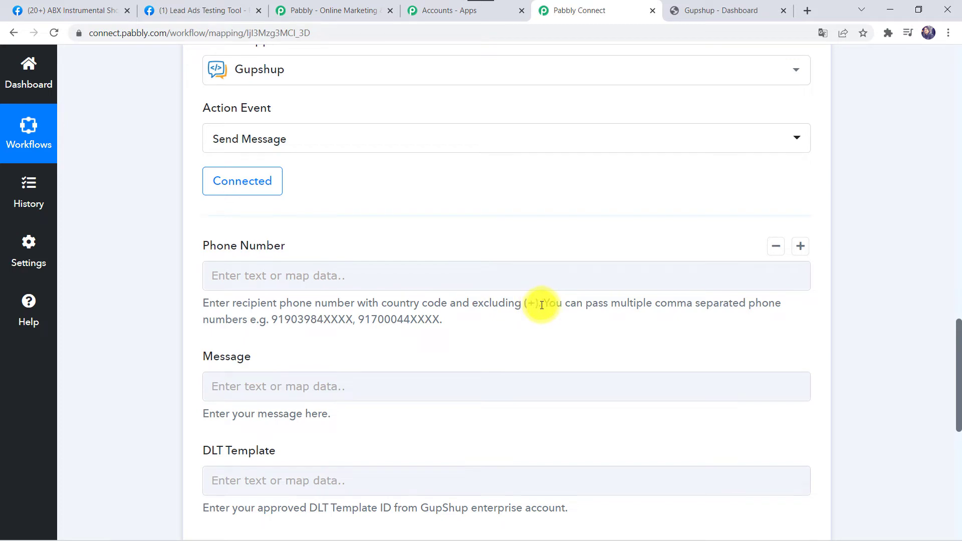
pyautogui.scroll(6, 119, 248)
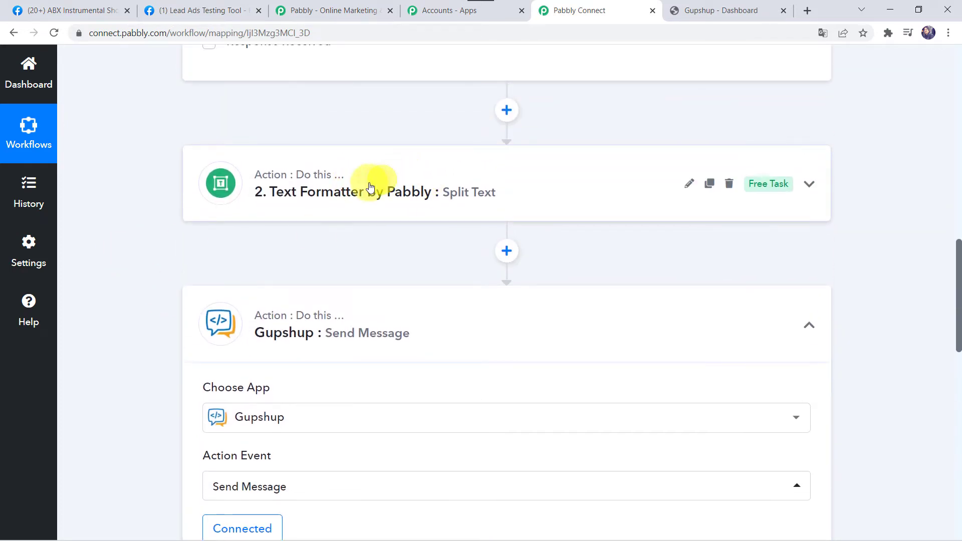
pyautogui.click(364, 188)
pyautogui.scroll(-3, 128, 338)
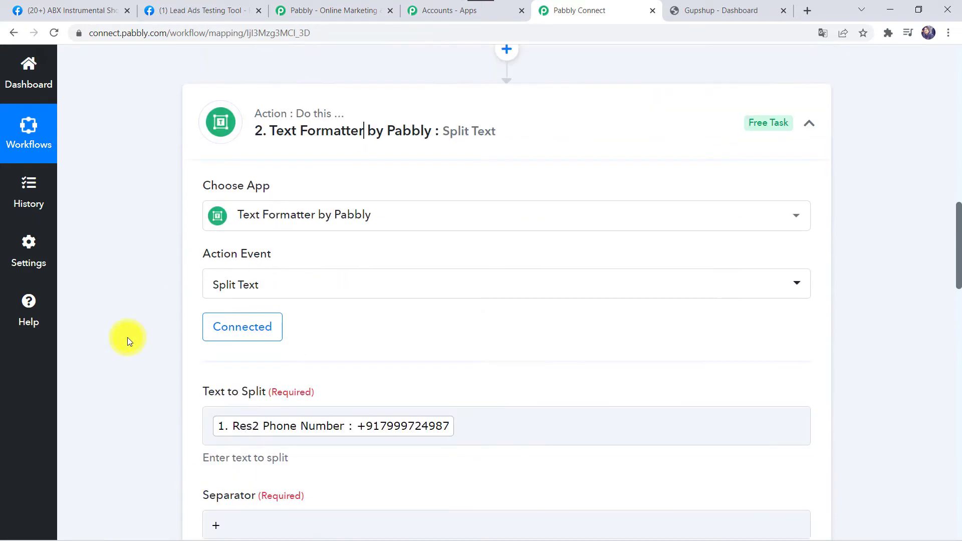
pyautogui.scroll(-8, 221, 372)
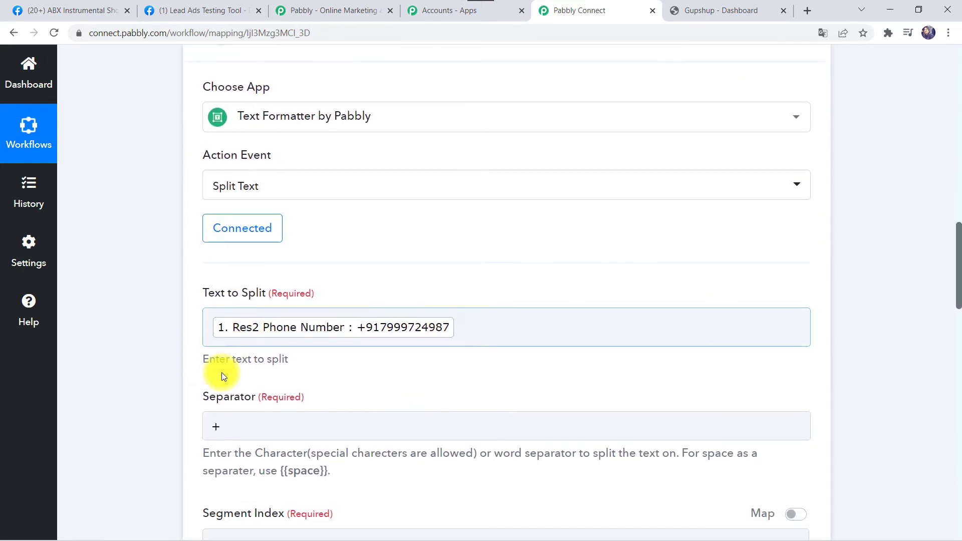
pyautogui.scroll(-10, 221, 372)
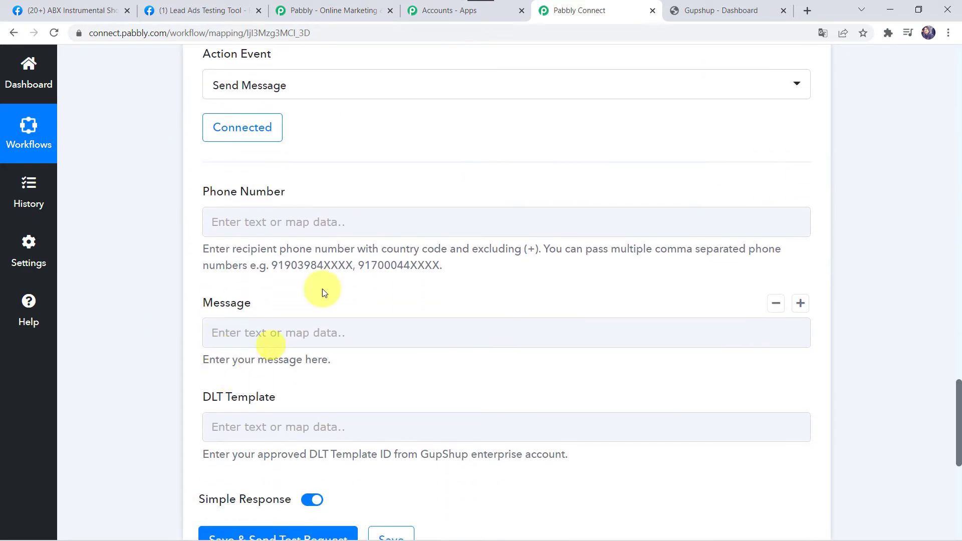
pyautogui.click(246, 219)
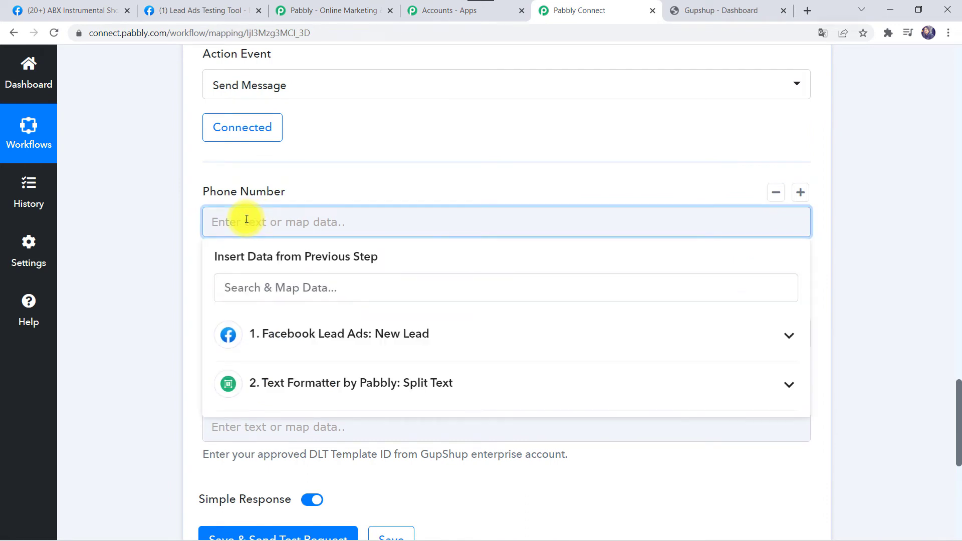
pyautogui.click(339, 391)
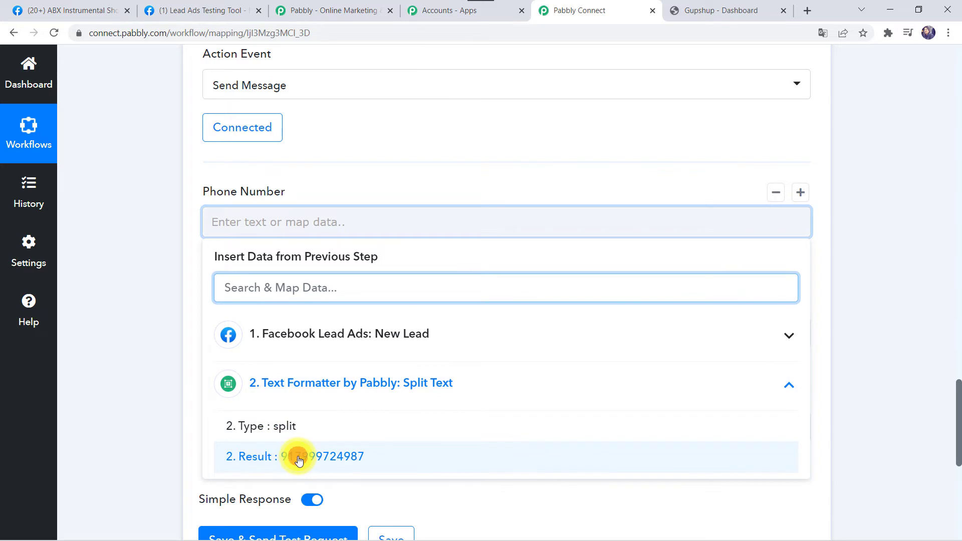
pyautogui.click(299, 456)
pyautogui.click(146, 354)
pyautogui.scroll(-2, 147, 354)
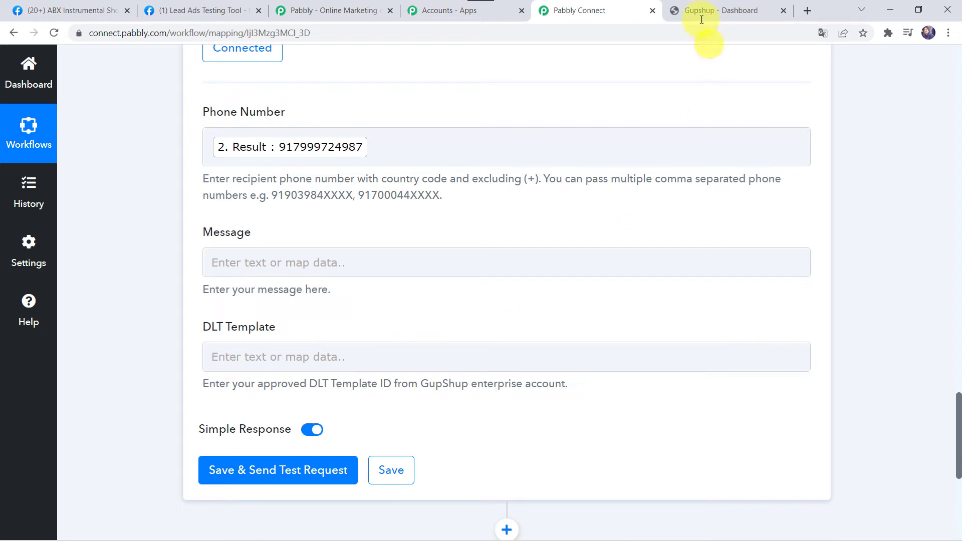
pyautogui.click(713, 9)
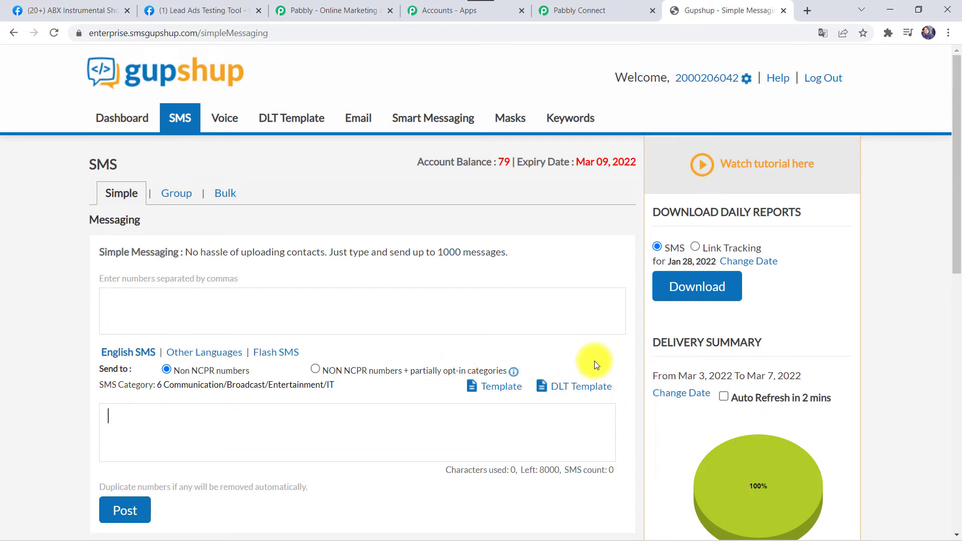
pyautogui.click(581, 389)
pyautogui.scroll(-5, 581, 389)
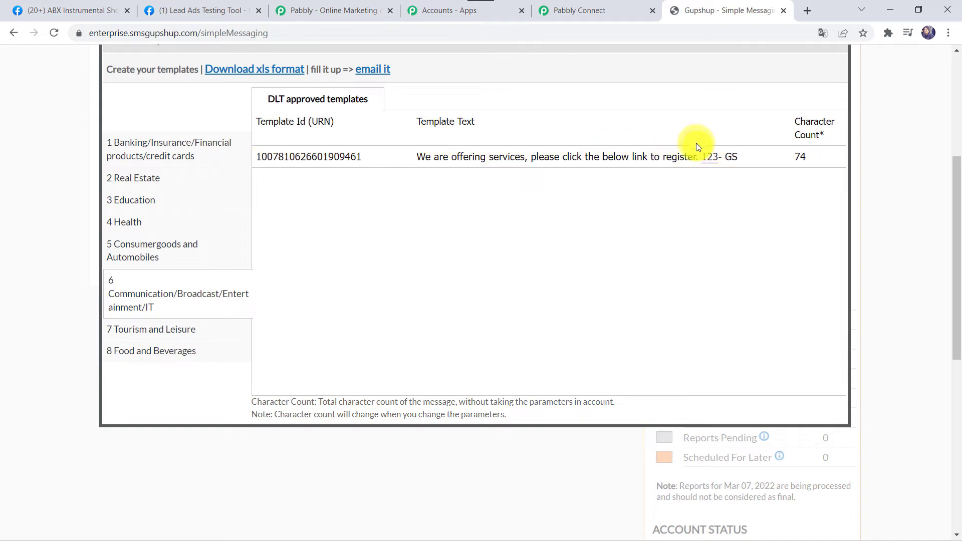
pyautogui.click(587, 163)
pyautogui.click(197, 97)
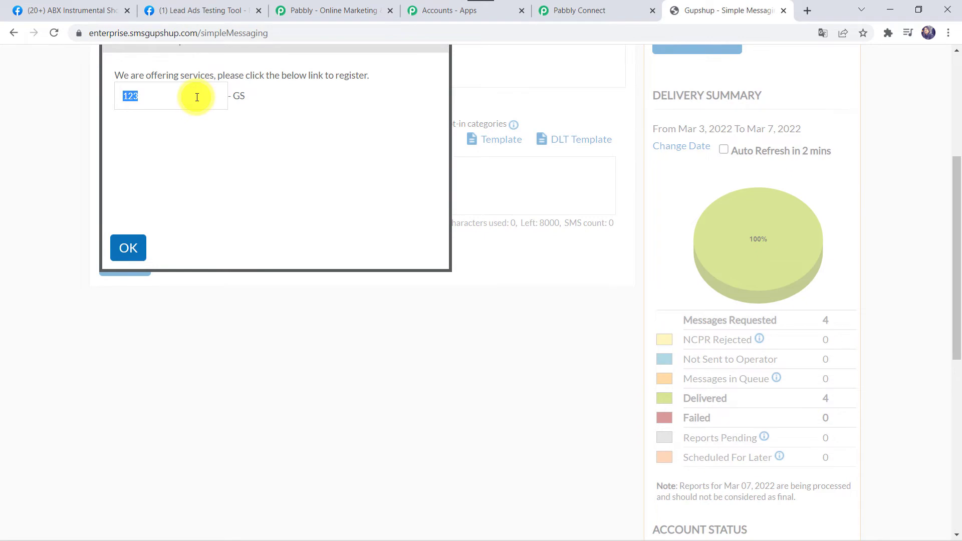
pyautogui.scroll(3, 197, 97)
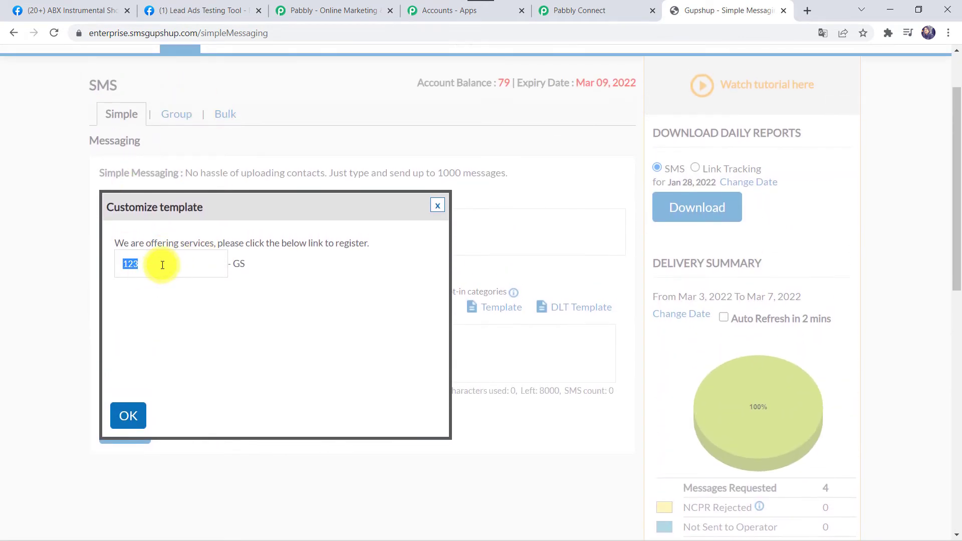
pyautogui.write('https://www.pabbly.com/')
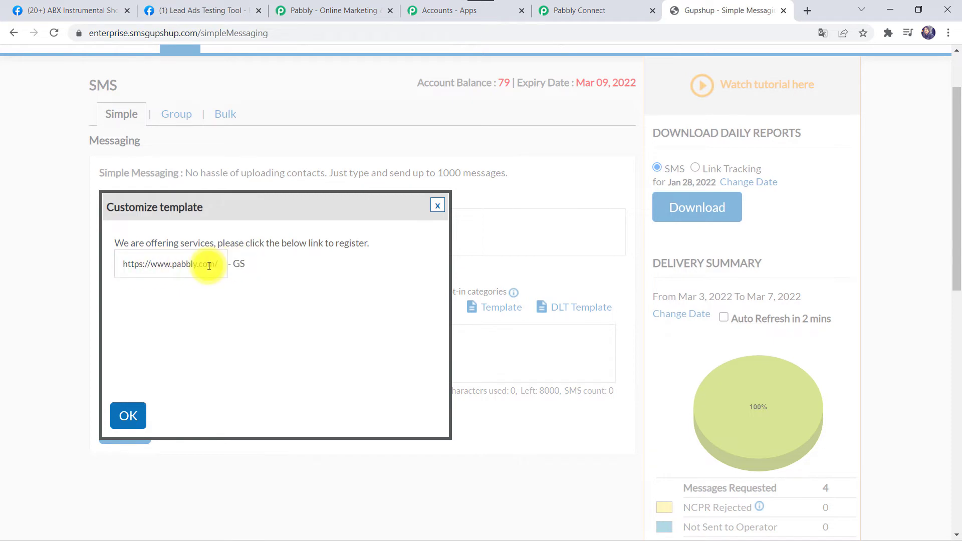
pyautogui.click(129, 416)
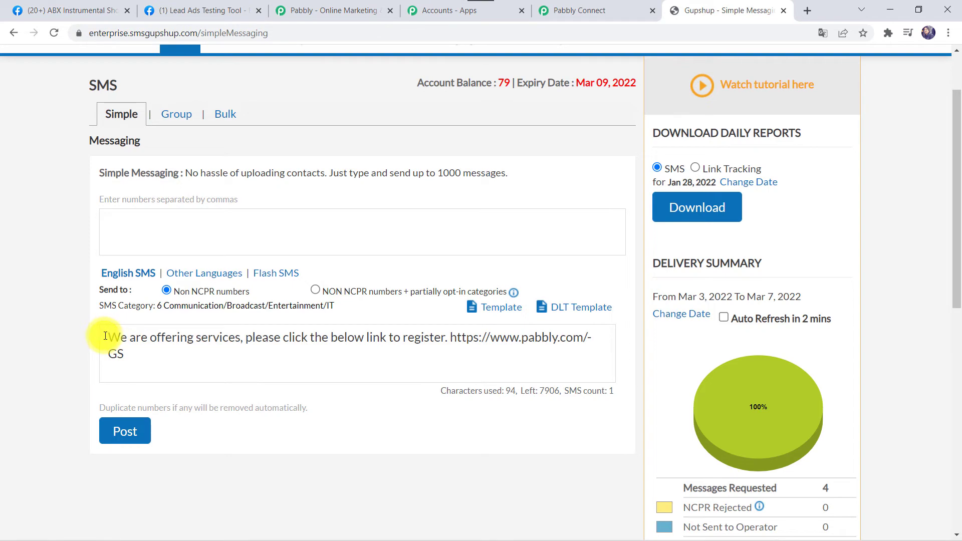
# - Copy the composed registration-link message into the Pabbly Connect Gupshup step's Message field
pyautogui.moveTo(106, 335); pyautogui.dragTo(133, 355)
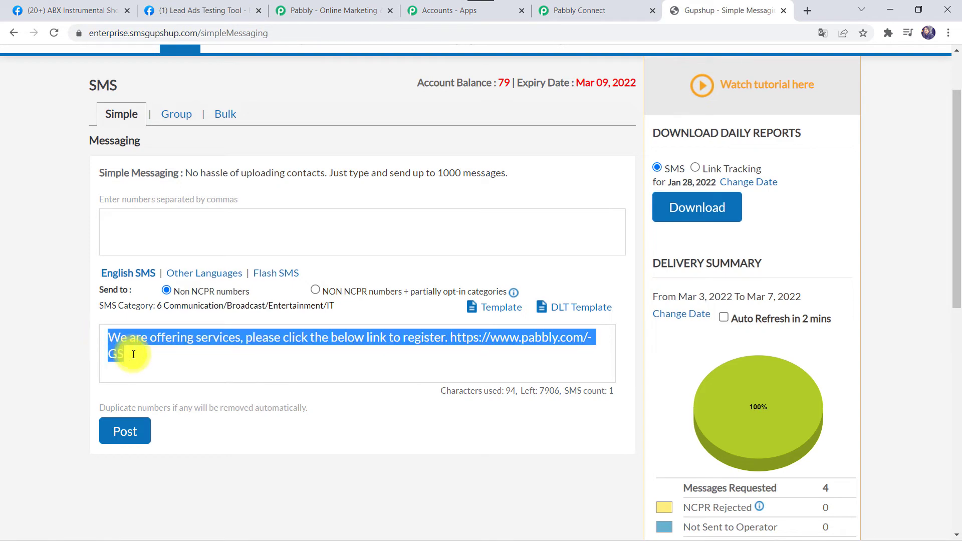
pyautogui.click(574, 5)
pyautogui.click(223, 270)
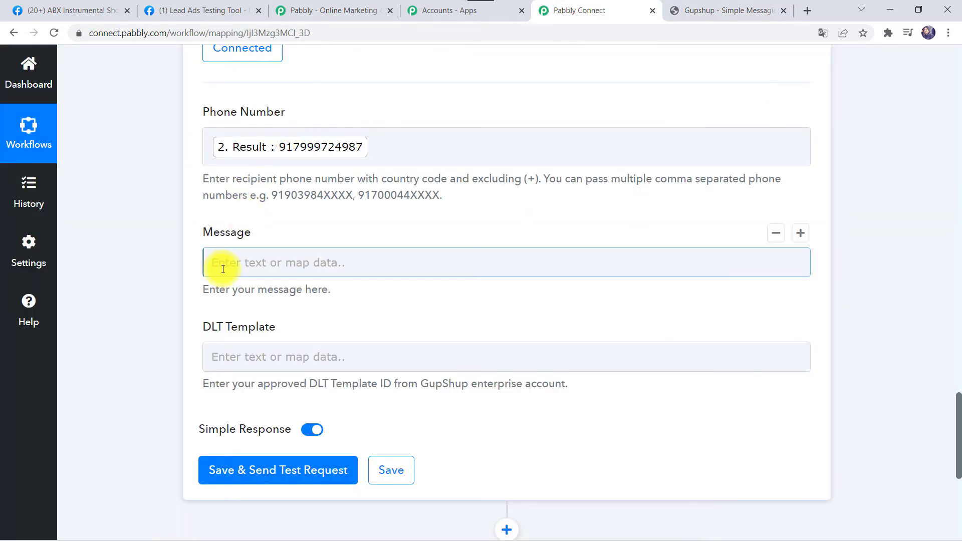
pyautogui.write('We are offering services, please click the below link to register. https://www.pabbly.com/- GS')
pyautogui.click(147, 275)
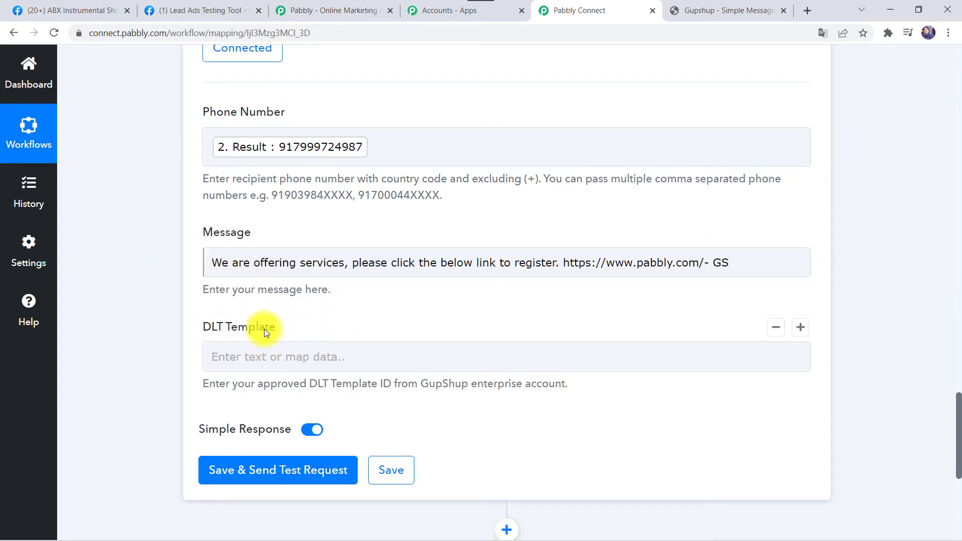
pyautogui.click(702, 13)
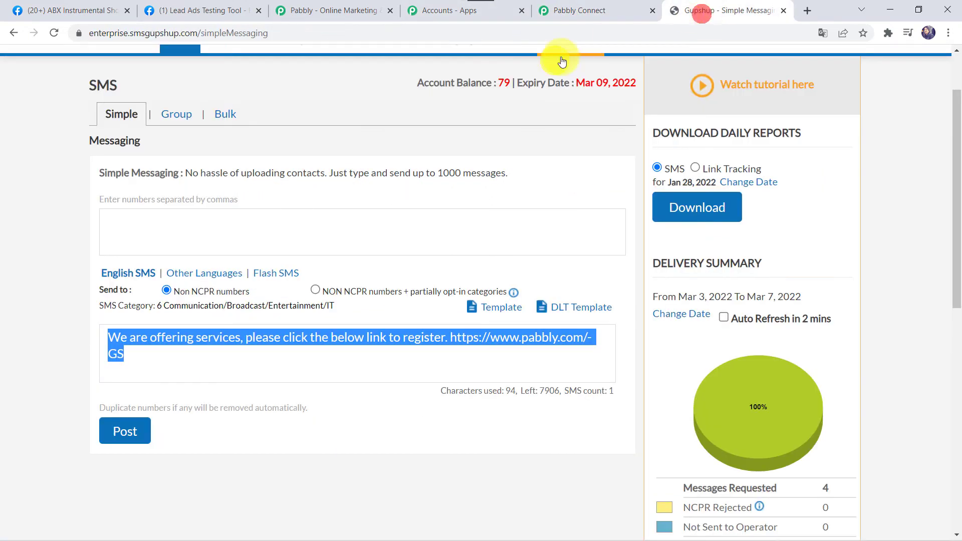
# - Select the approved DLT template's full Template Id (URN) in Gupshup, then return to Pabbly Connect
pyautogui.click(553, 305)
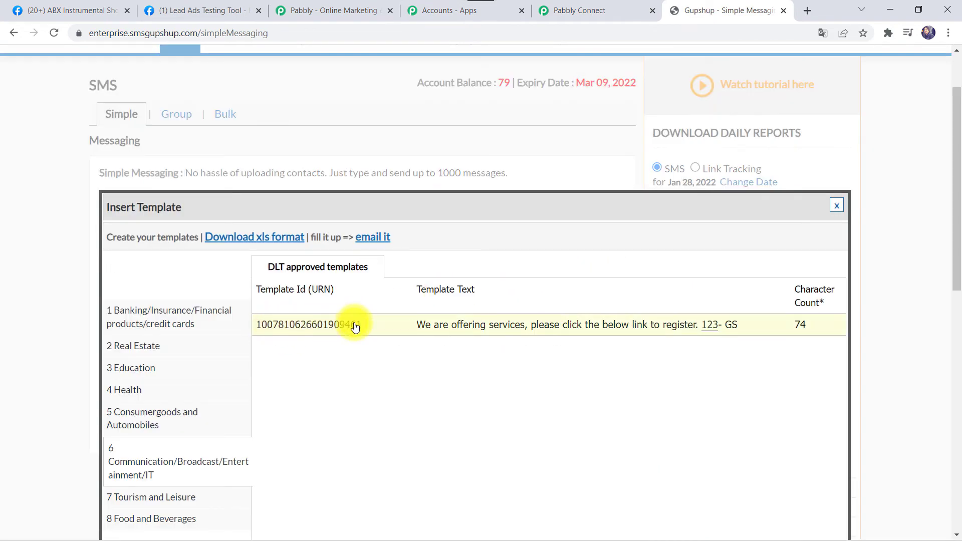
pyautogui.moveTo(362, 328); pyautogui.dragTo(246, 321)
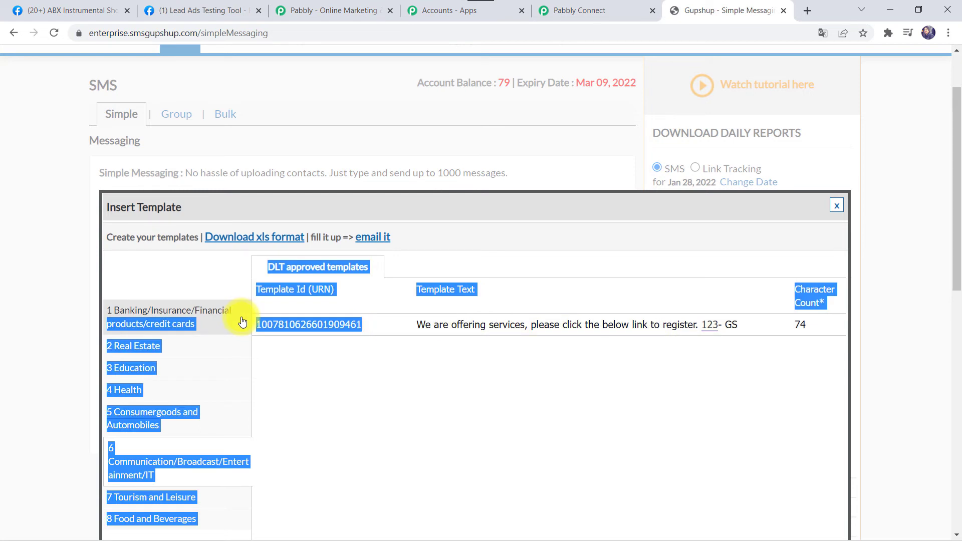
pyautogui.click(279, 339)
pyautogui.moveTo(361, 327); pyautogui.dragTo(259, 329)
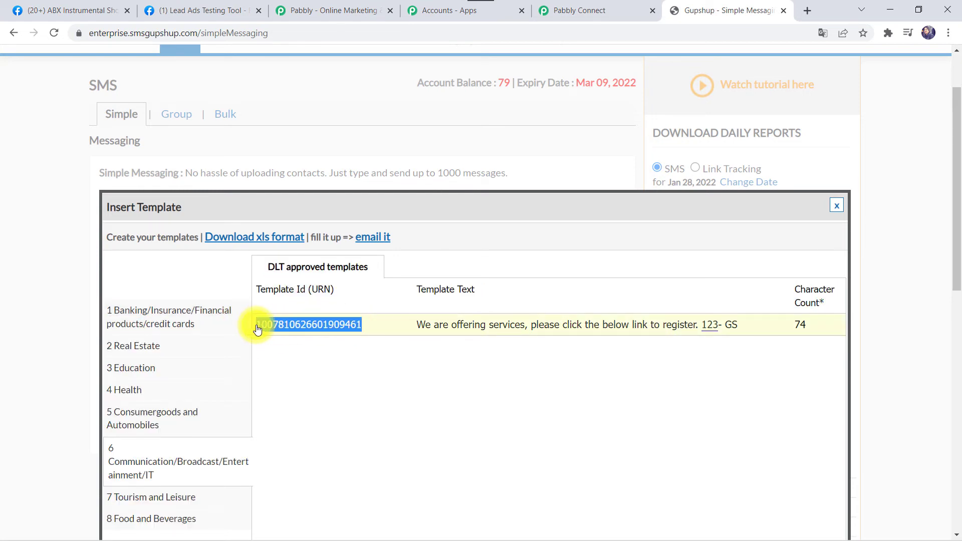
pyautogui.click(590, 13)
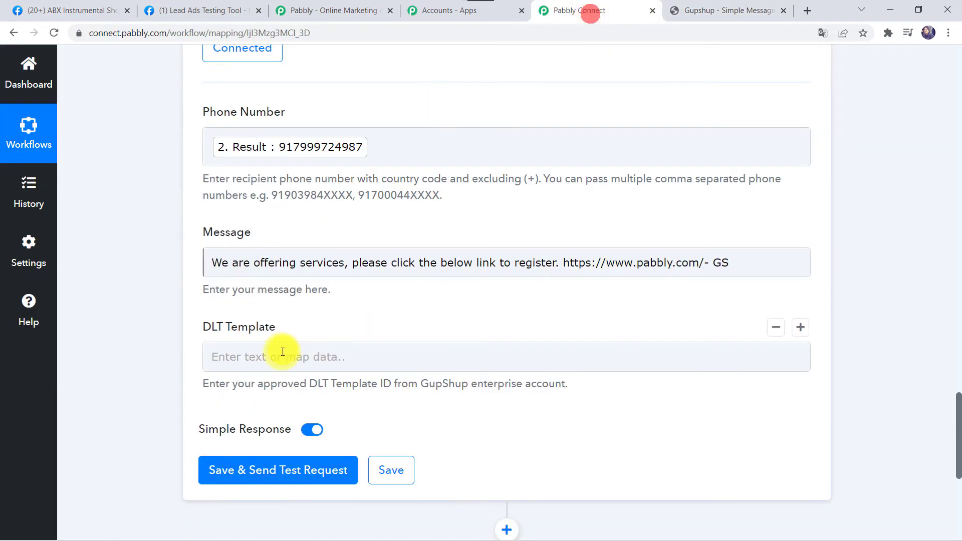
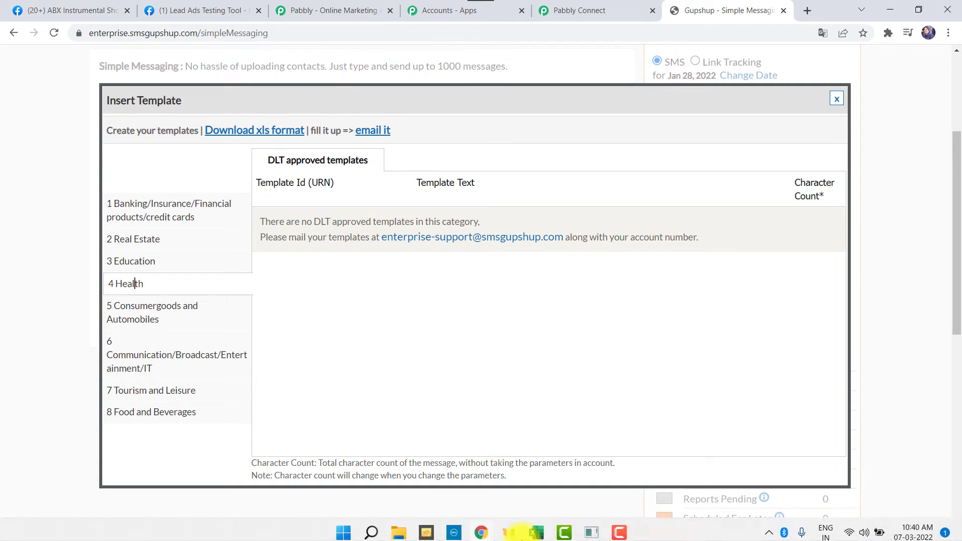
# - Bring the dlt_sample.xlsx workbook of sample DLT templates to the front
pyautogui.click(540, 531)
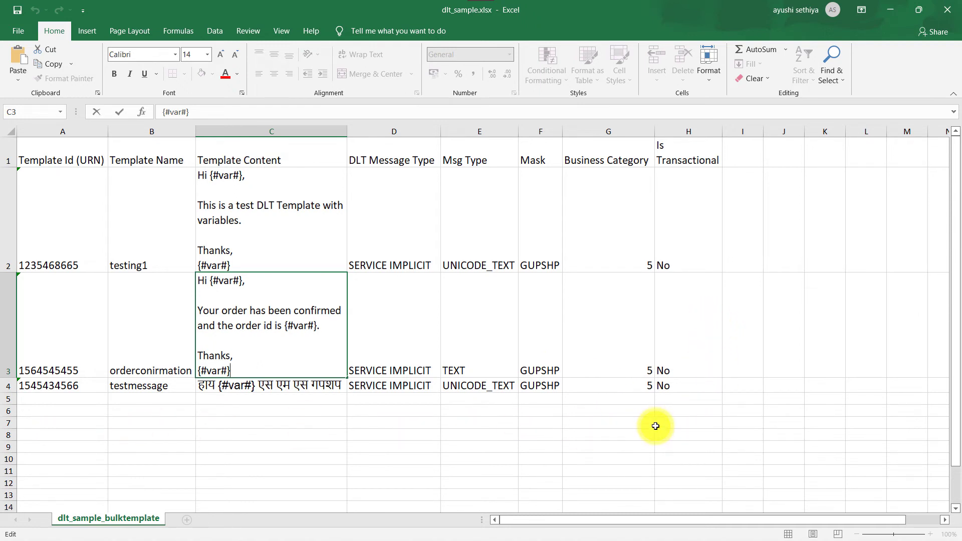
# - Highlight each {#var#} placeholder in the orderconirmation template text, then minimize Excel
pyautogui.doubleClick(316, 325)
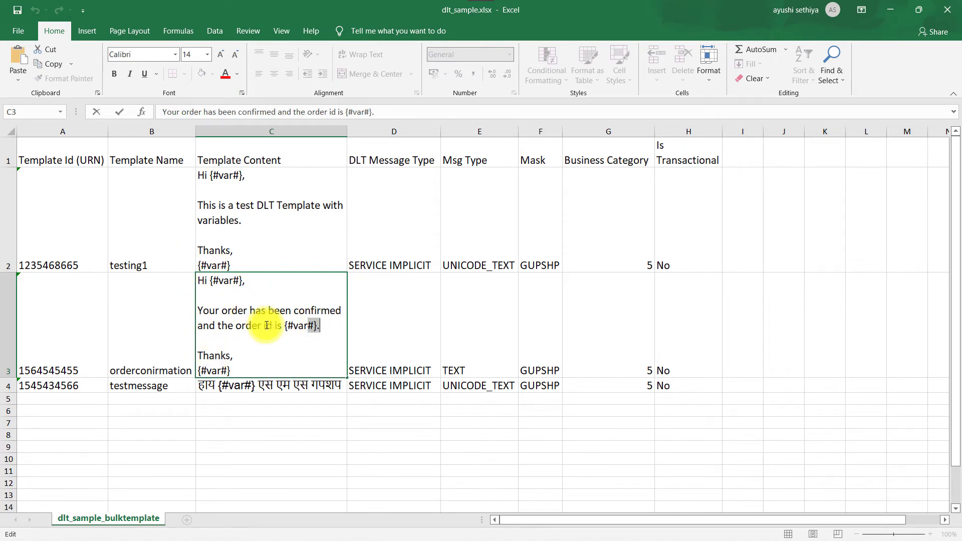
pyautogui.doubleClick(225, 281)
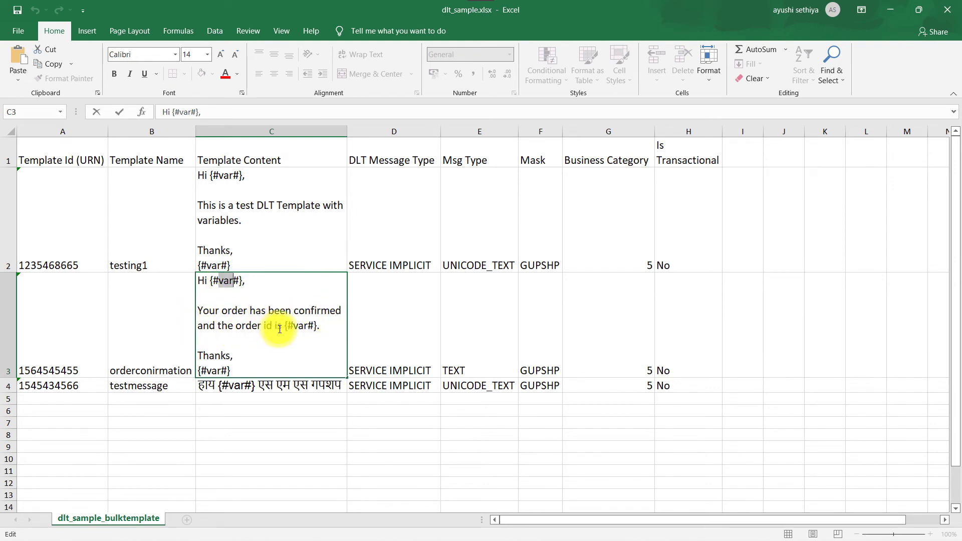
pyautogui.click(299, 328)
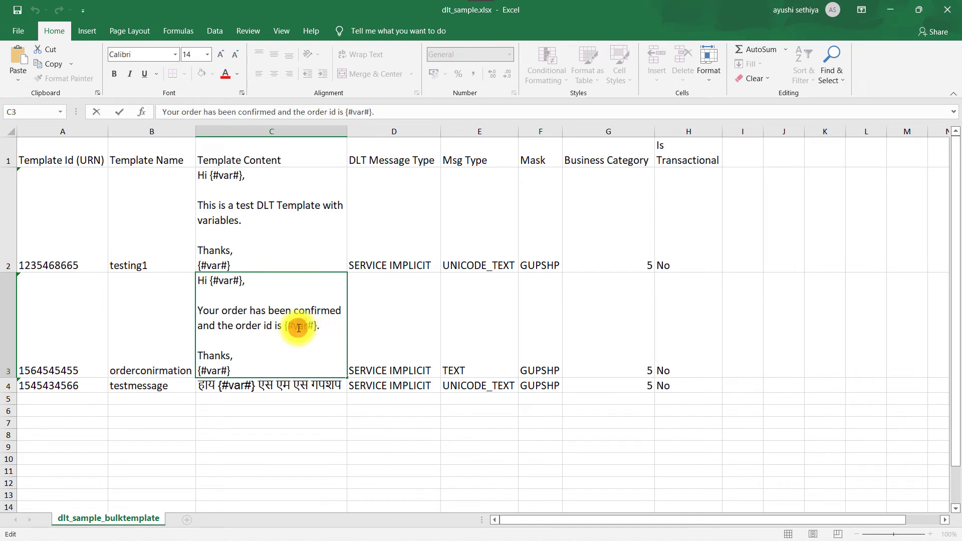
pyautogui.doubleClick(299, 328)
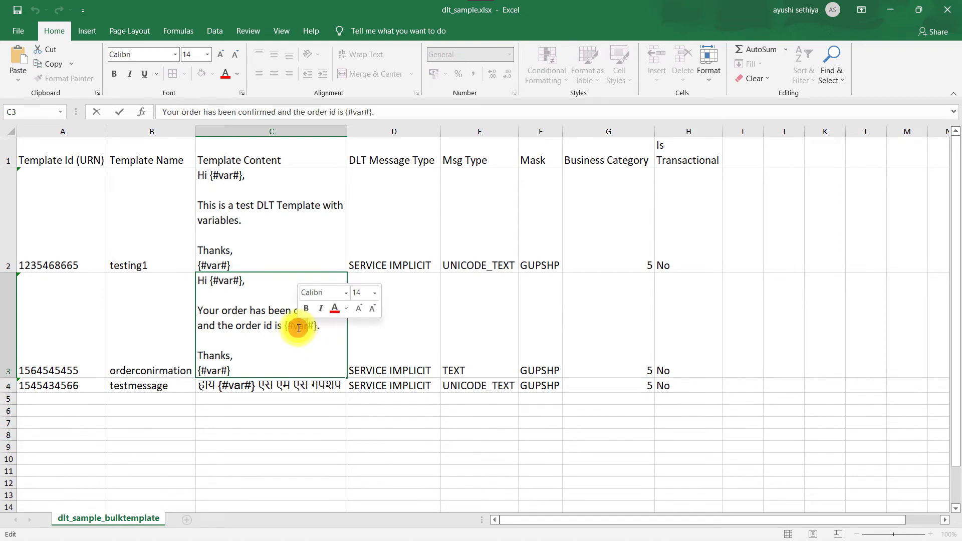
pyautogui.doubleClick(209, 371)
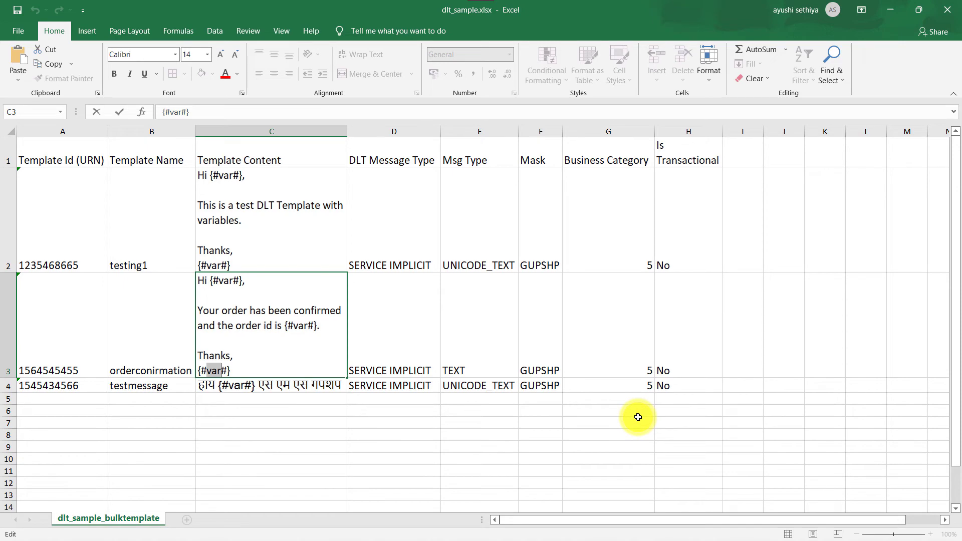
pyautogui.click(890, 10)
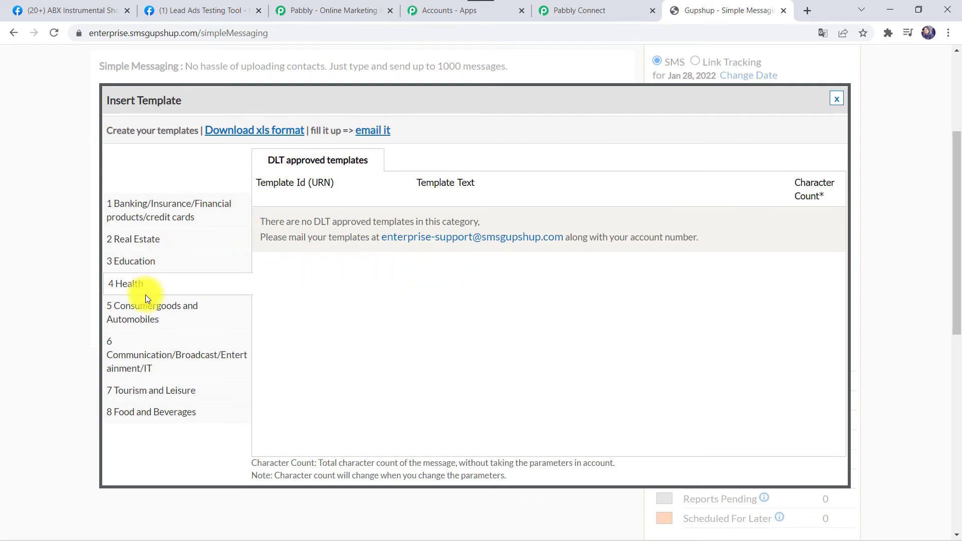
pyautogui.click(168, 359)
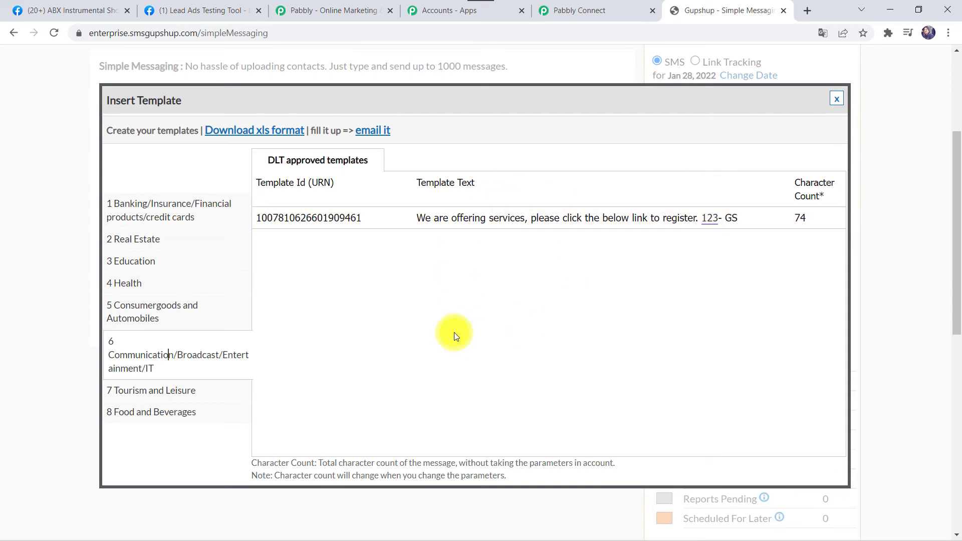
pyautogui.click(612, 13)
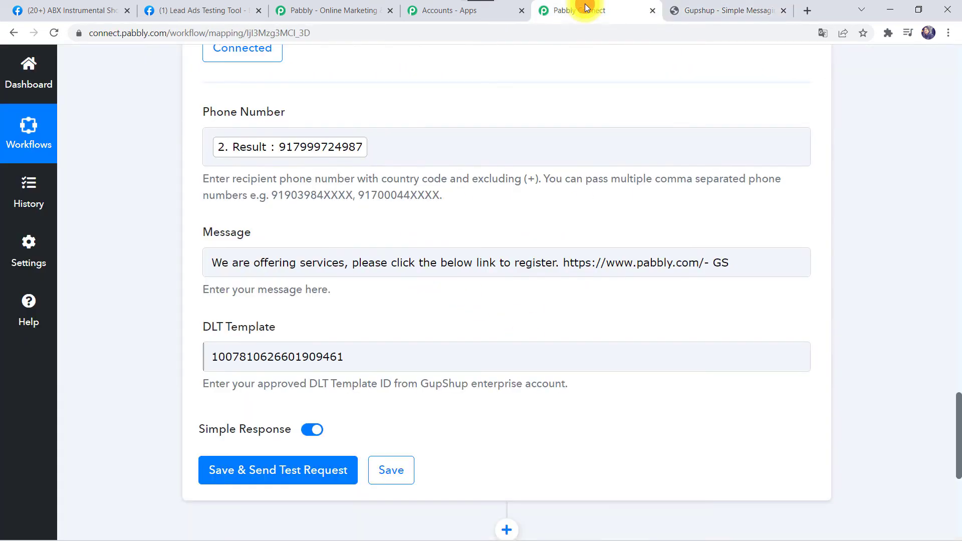
# - Save the Gupshup SMS step, send a test request and review the success response
pyautogui.click(255, 474)
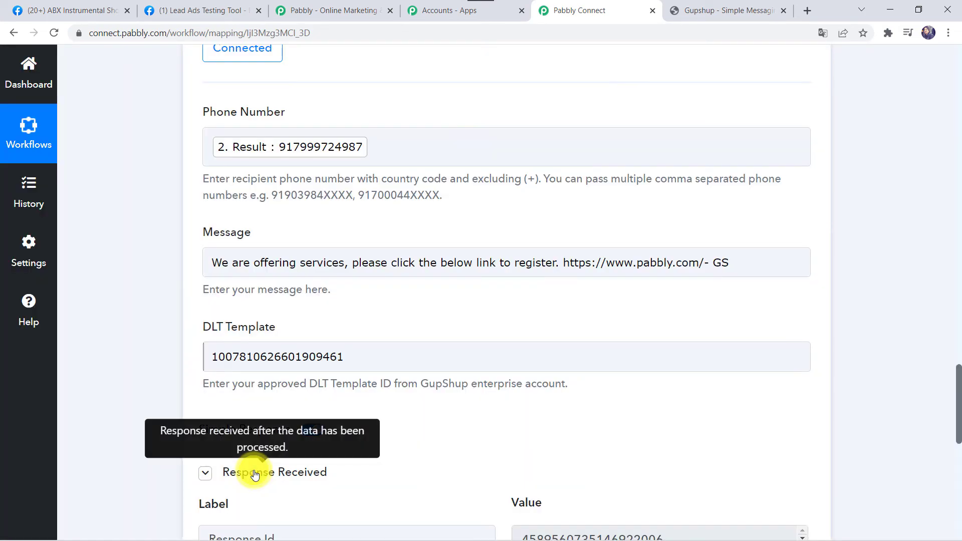
pyautogui.scroll(-3, 251, 470)
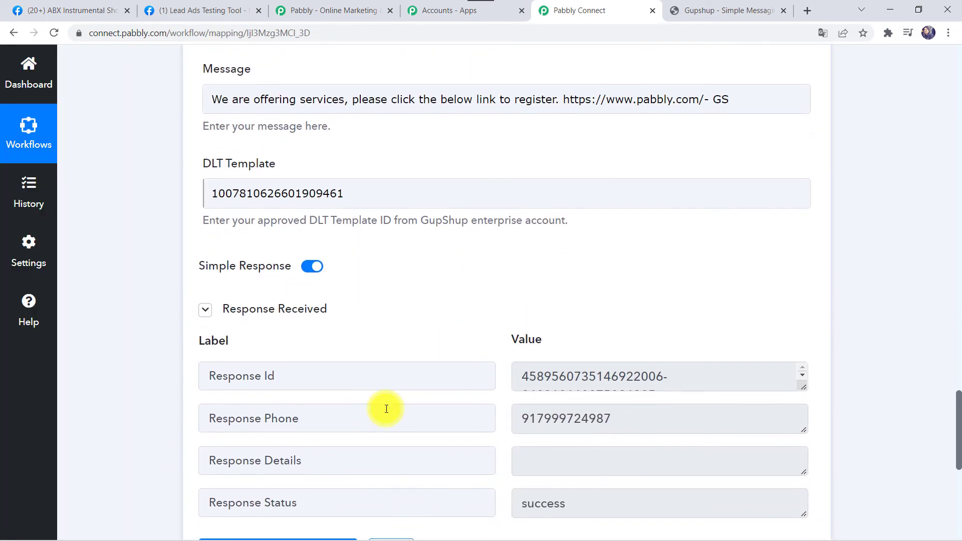
pyautogui.scroll(-3, 389, 411)
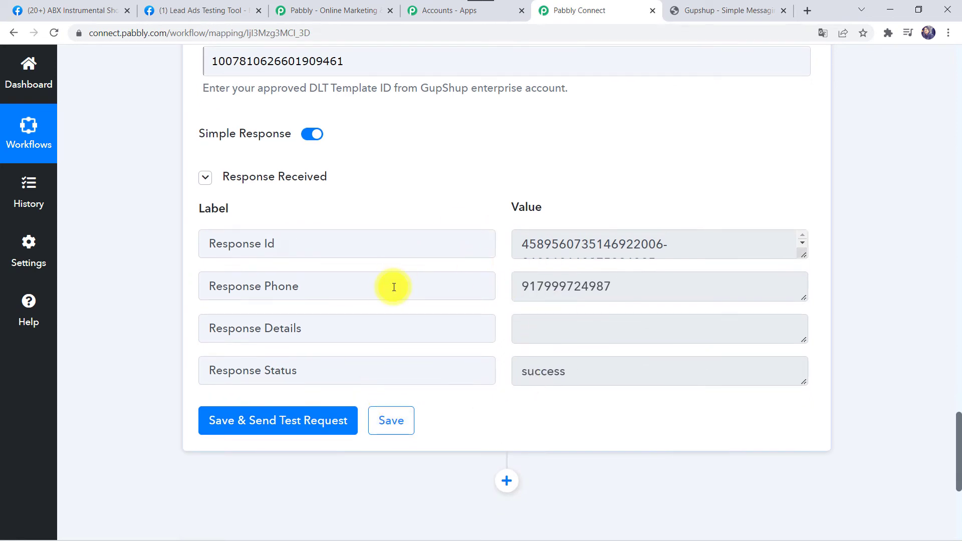
pyautogui.scroll(1, 394, 287)
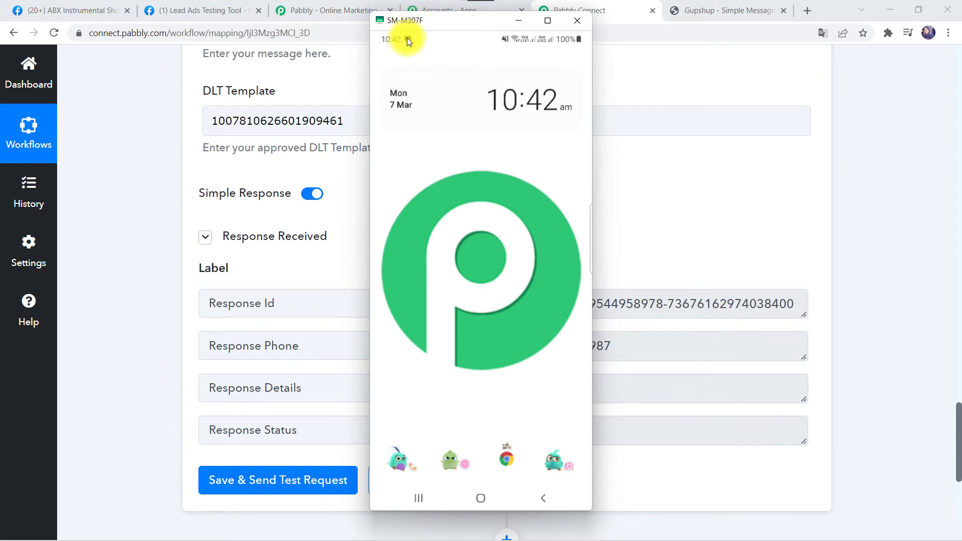
# - Check the phone's notifications for the test SMS, then minimize the SM-M307F mirror
pyautogui.click(406, 38)
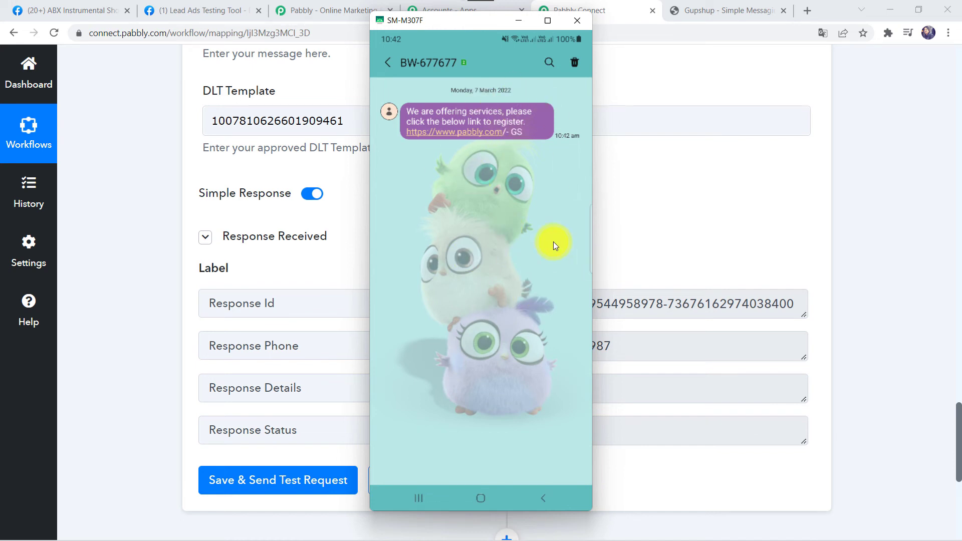
pyautogui.click(517, 22)
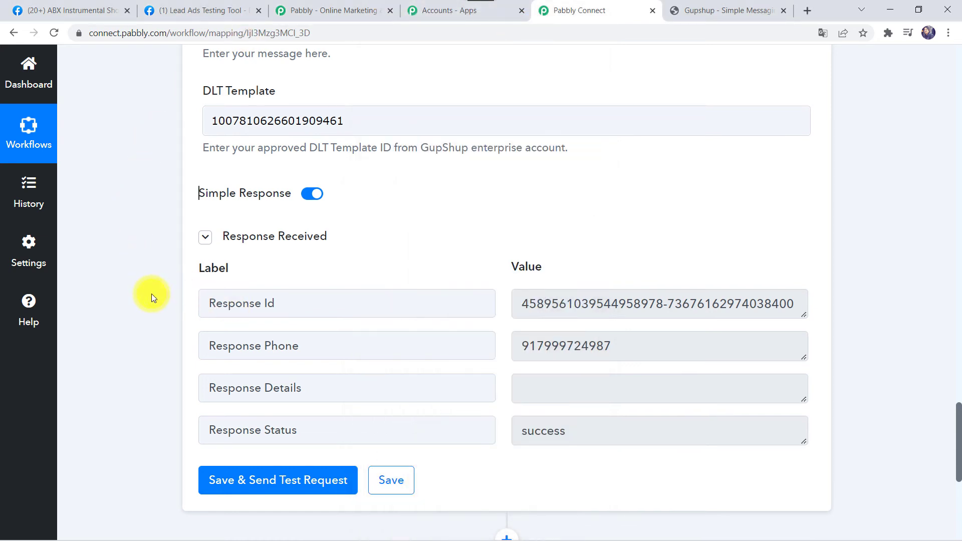
# - Save the SMS step, then switch to the Lead Ads Testing Tool tab
pyautogui.click(390, 482)
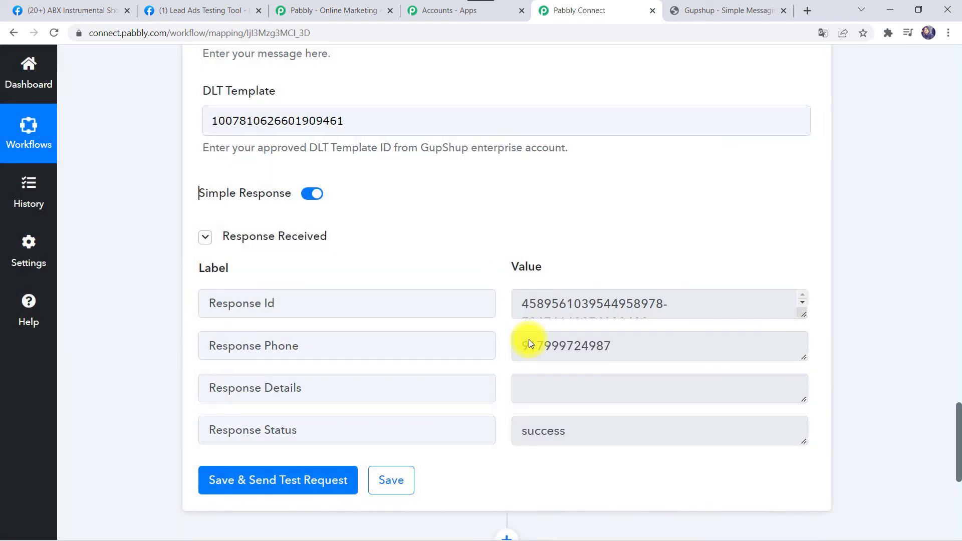
pyautogui.scroll(3, 199, 265)
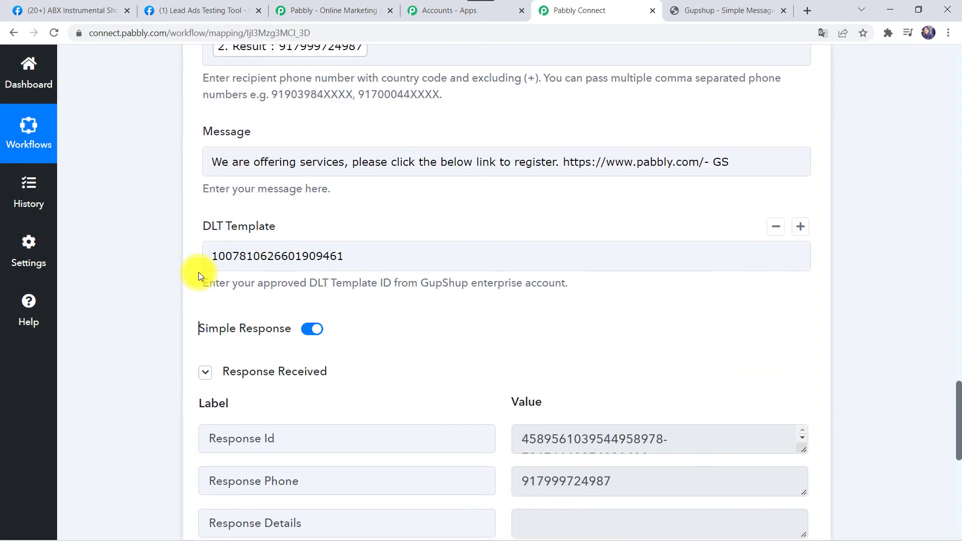
pyautogui.scroll(3, 199, 273)
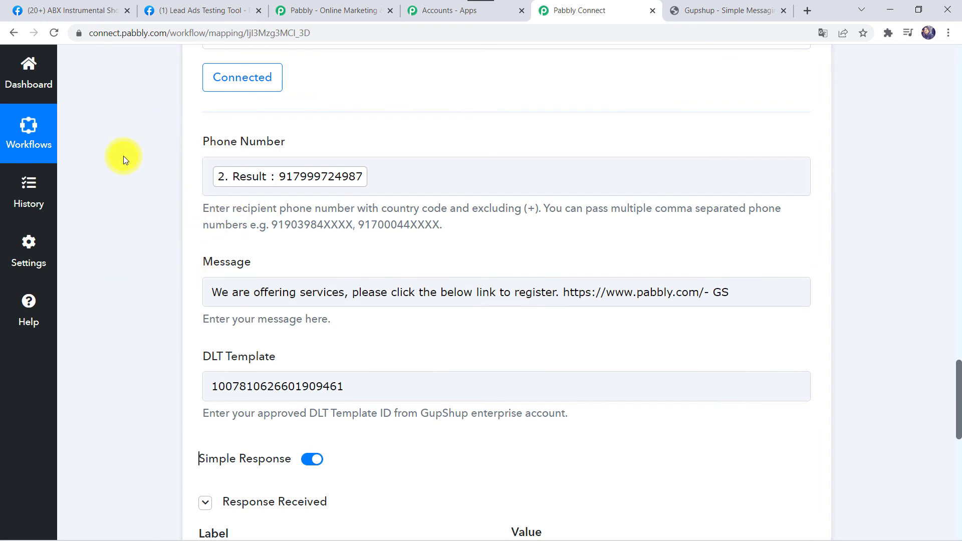
pyautogui.click(210, 5)
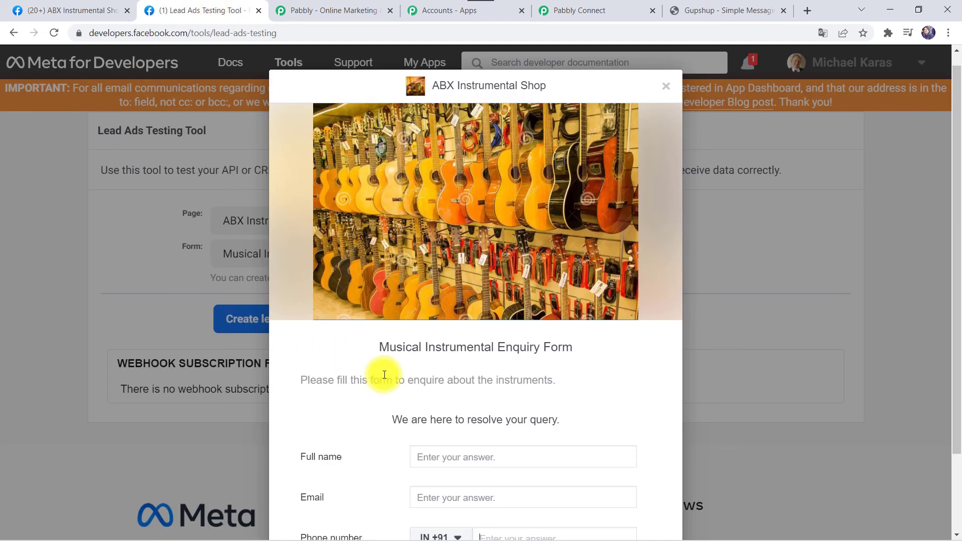
# - Fill in the lead's full name and email using the autocomplete suggestions
pyautogui.scroll(-1, 384, 375)
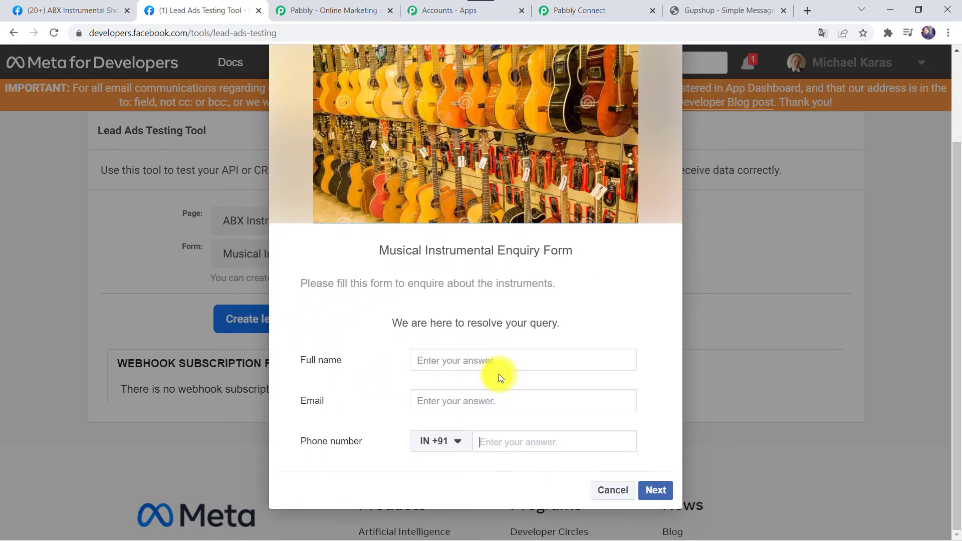
pyautogui.click(455, 358)
pyautogui.write('Sh')
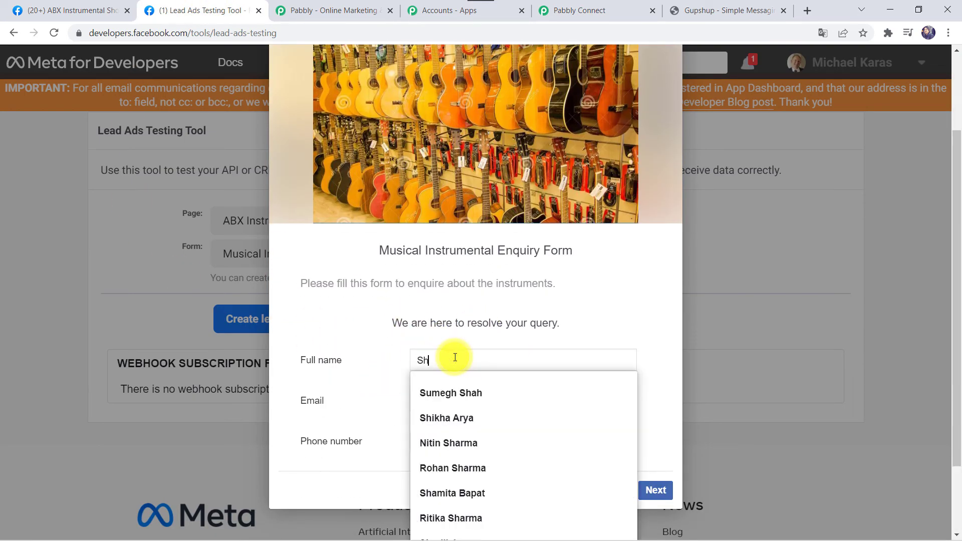
pyautogui.write('ikha')
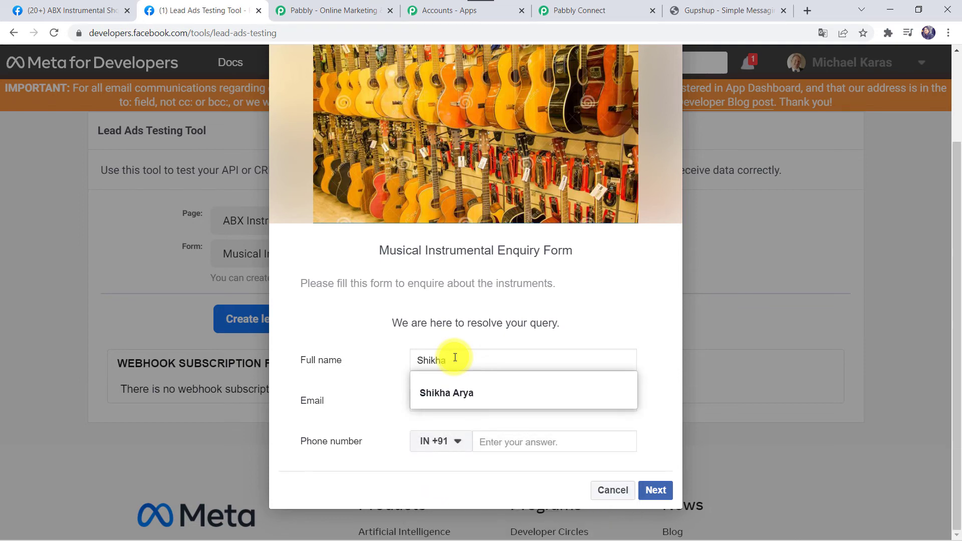
pyautogui.press('Down')
pyautogui.press('Tab')
pyautogui.write('shi')
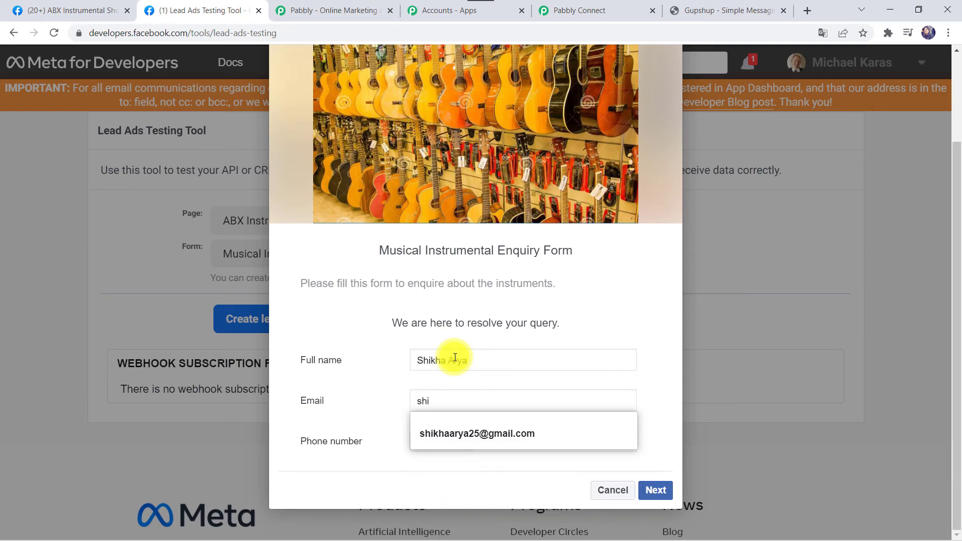
pyautogui.click(455, 357)
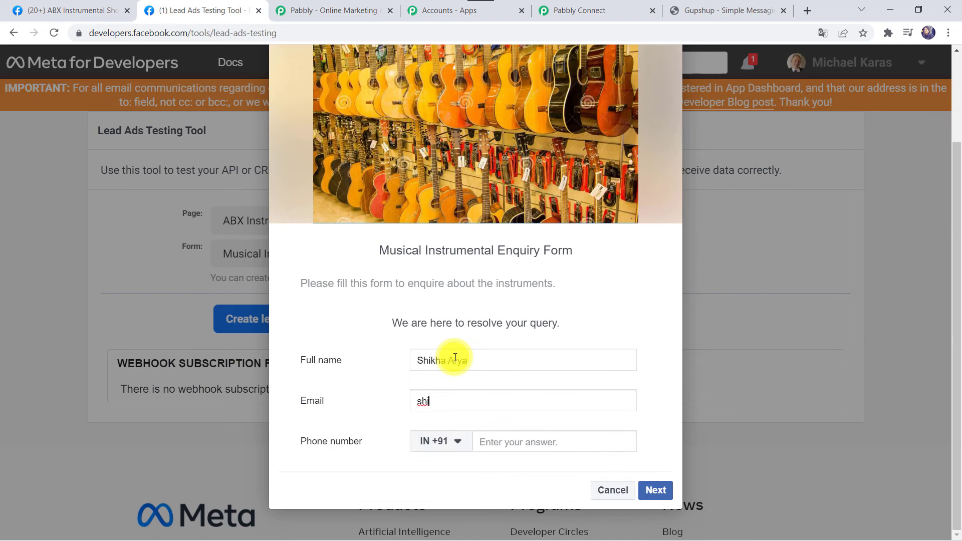
pyautogui.click(450, 390)
pyautogui.click(448, 428)
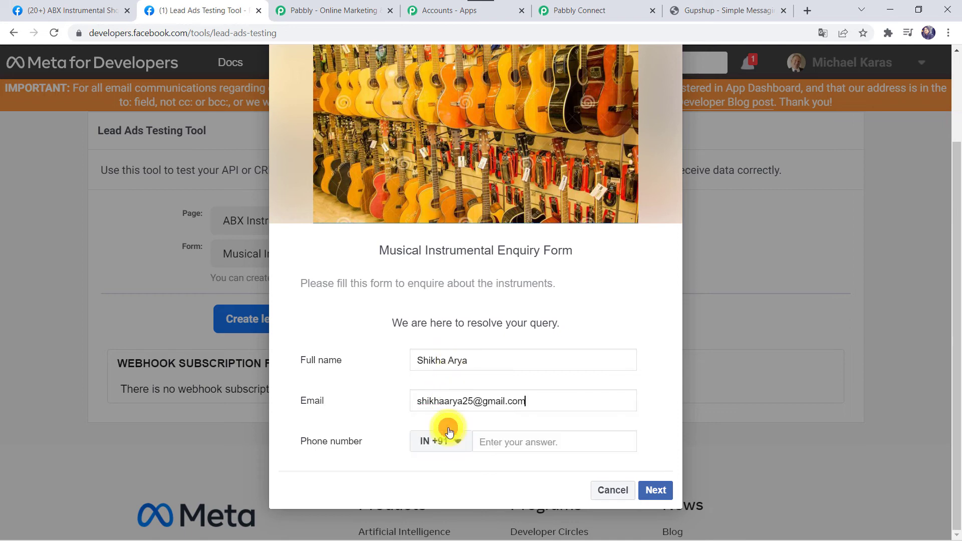
# - Enter the lead's phone number, proceed past the terms page and submit the test lead
pyautogui.click(508, 443)
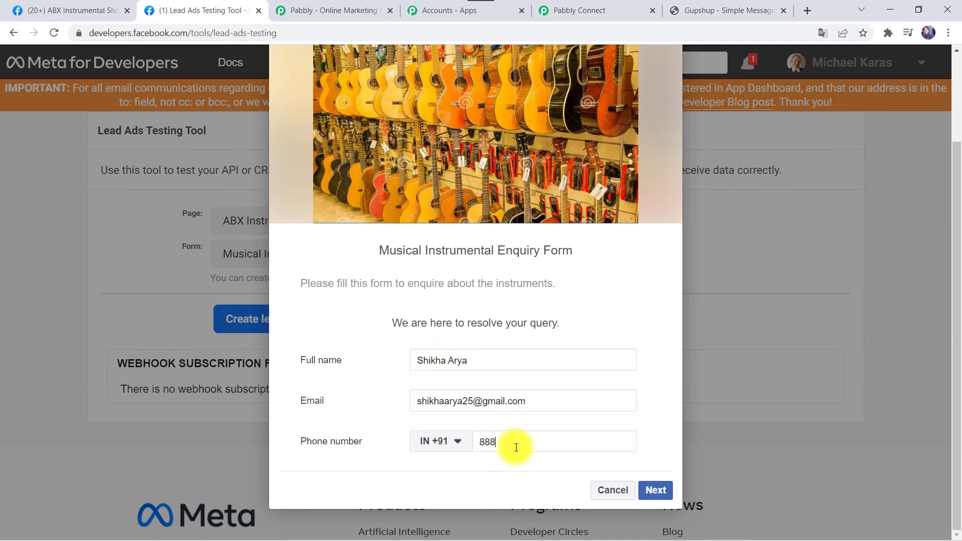
pyautogui.click(659, 492)
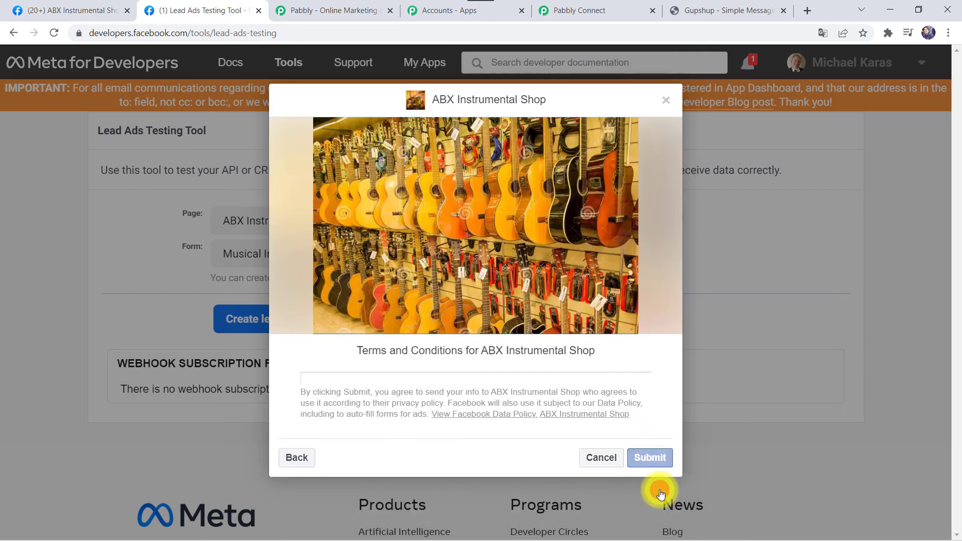
pyautogui.click(654, 457)
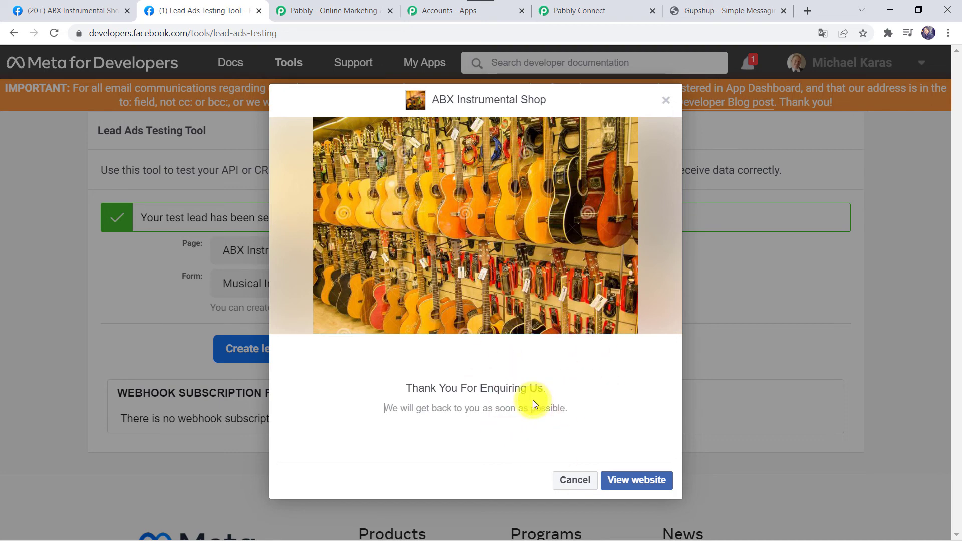
pyautogui.hotkey('alt', 'Tab')
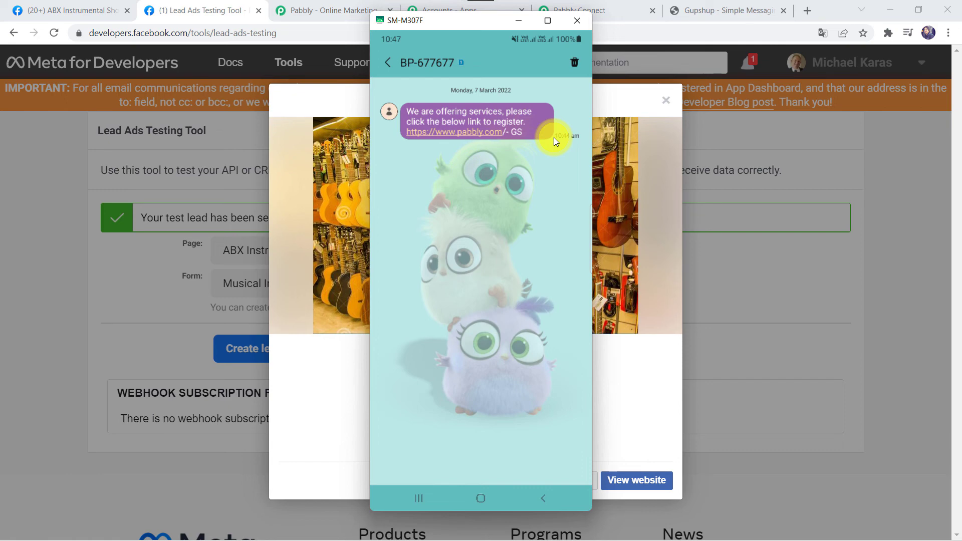
# - Minimize the phone mirror after viewing the SMS and return to Pabbly Connect
pyautogui.click(519, 25)
pyautogui.click(608, 9)
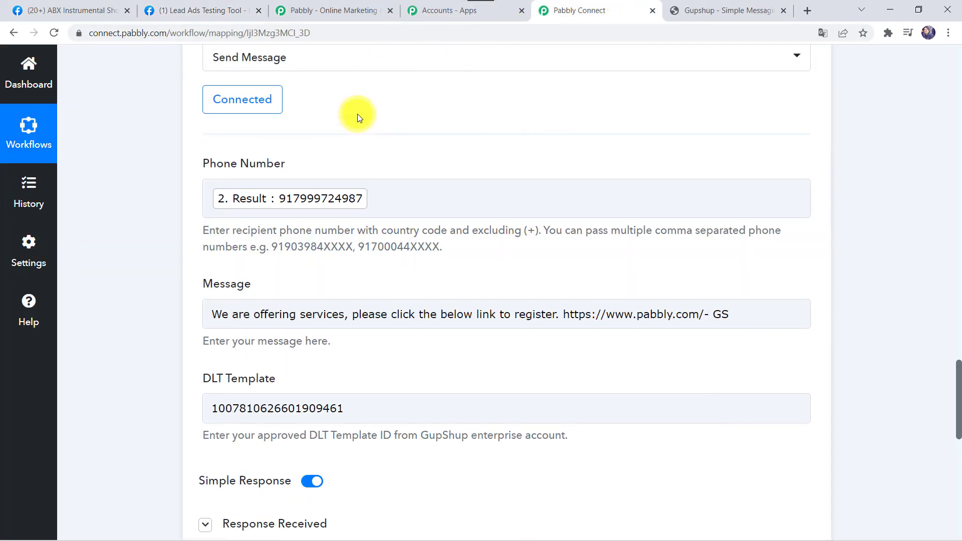
# - Collapse the Gupshup Send Message and Facebook Lead Ads steps, then review the switched-on workflow
pyautogui.scroll(6, 357, 113)
pyautogui.click(382, 223)
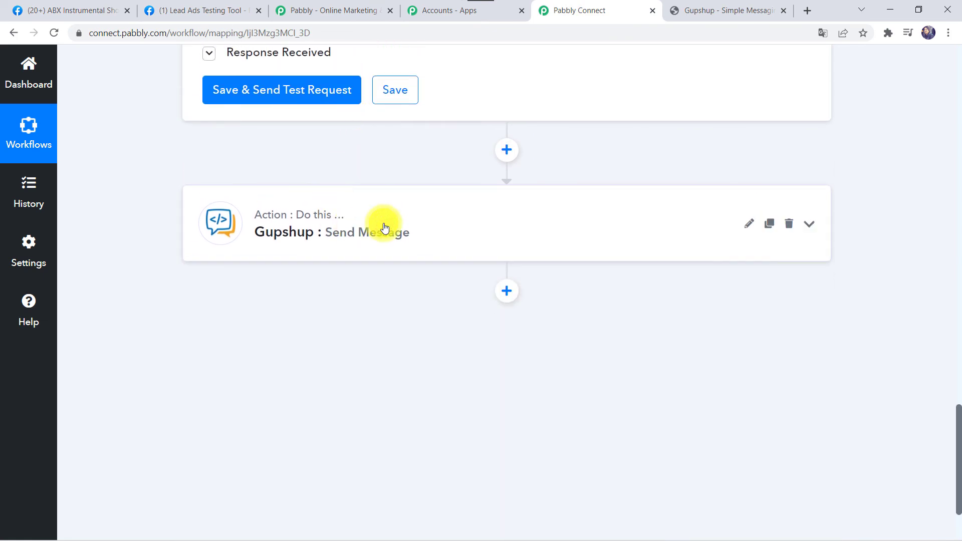
pyautogui.scroll(4, 383, 223)
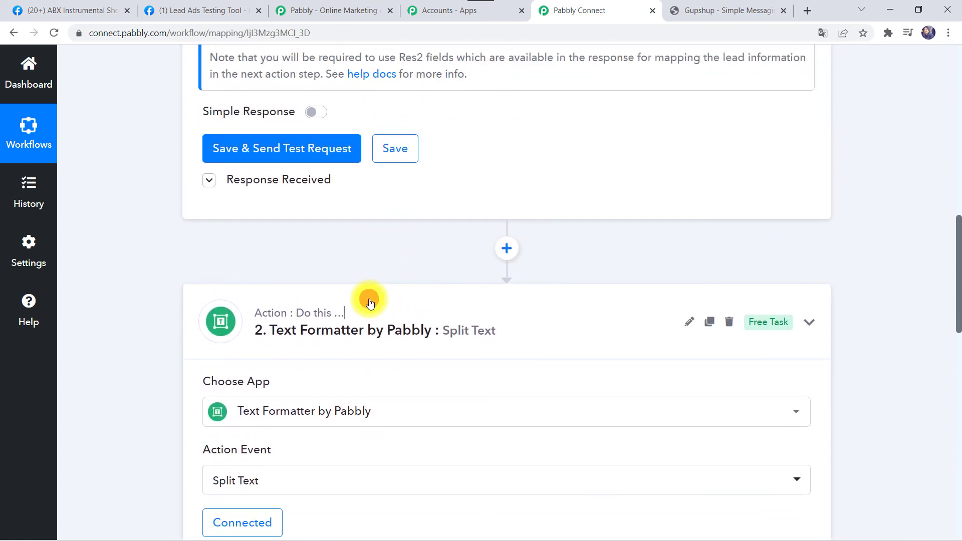
pyautogui.scroll(15, 370, 302)
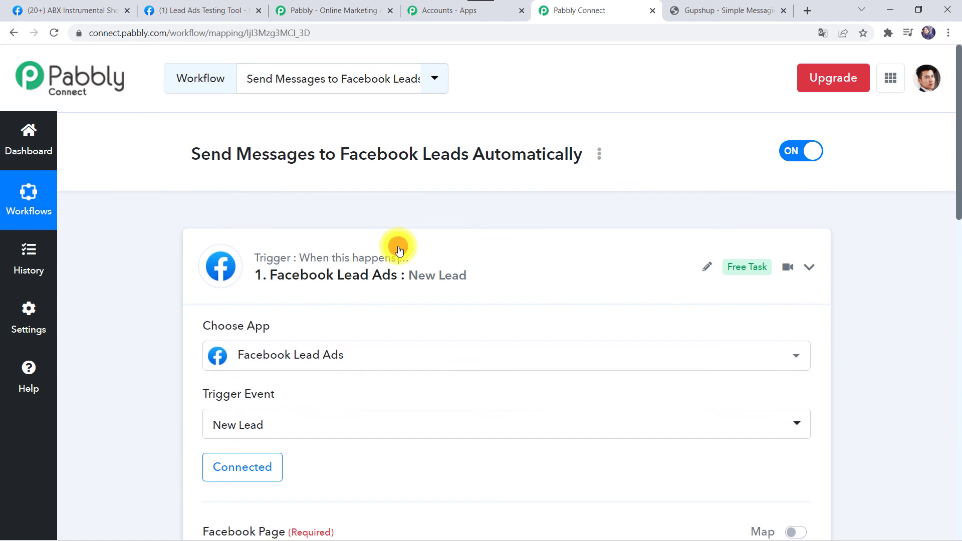
pyautogui.click(399, 250)
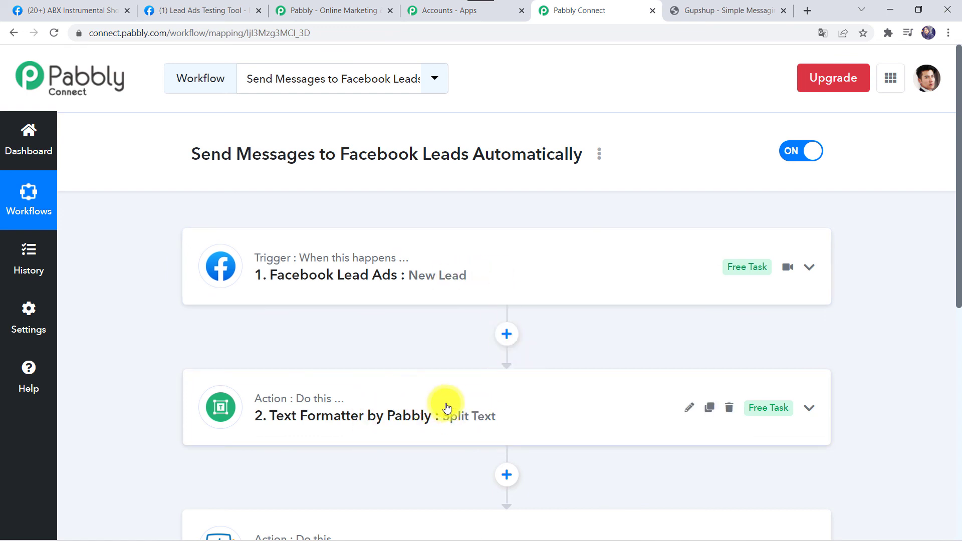
pyautogui.scroll(-2, 447, 407)
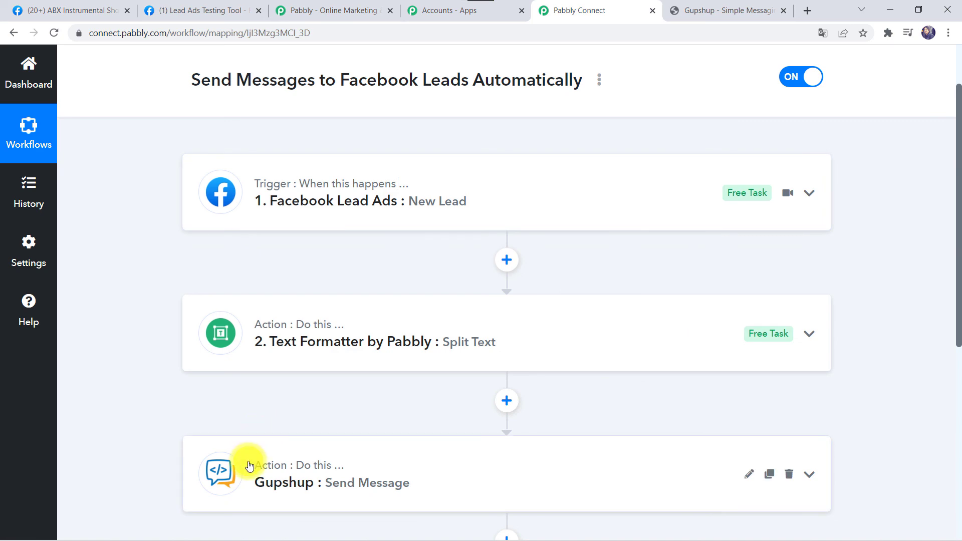
pyautogui.scroll(2, 177, 158)
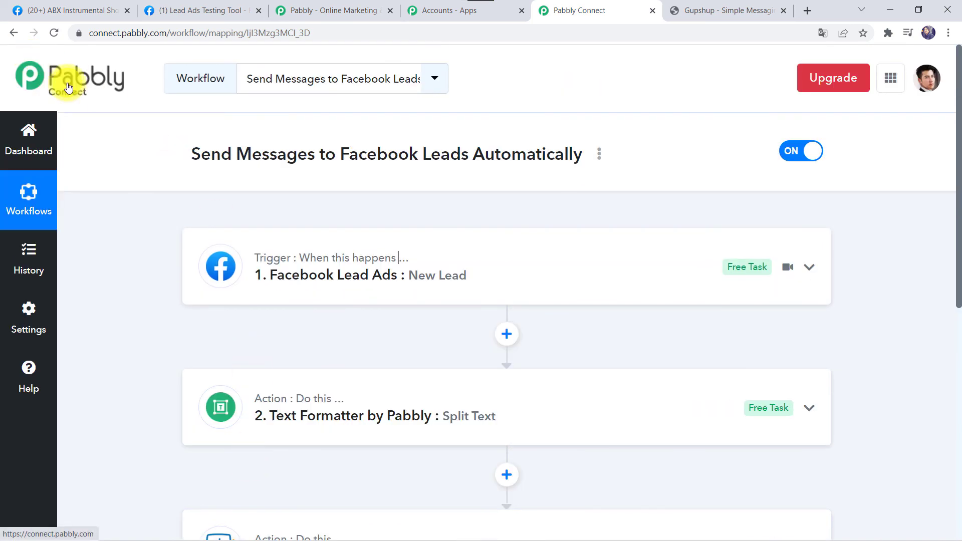